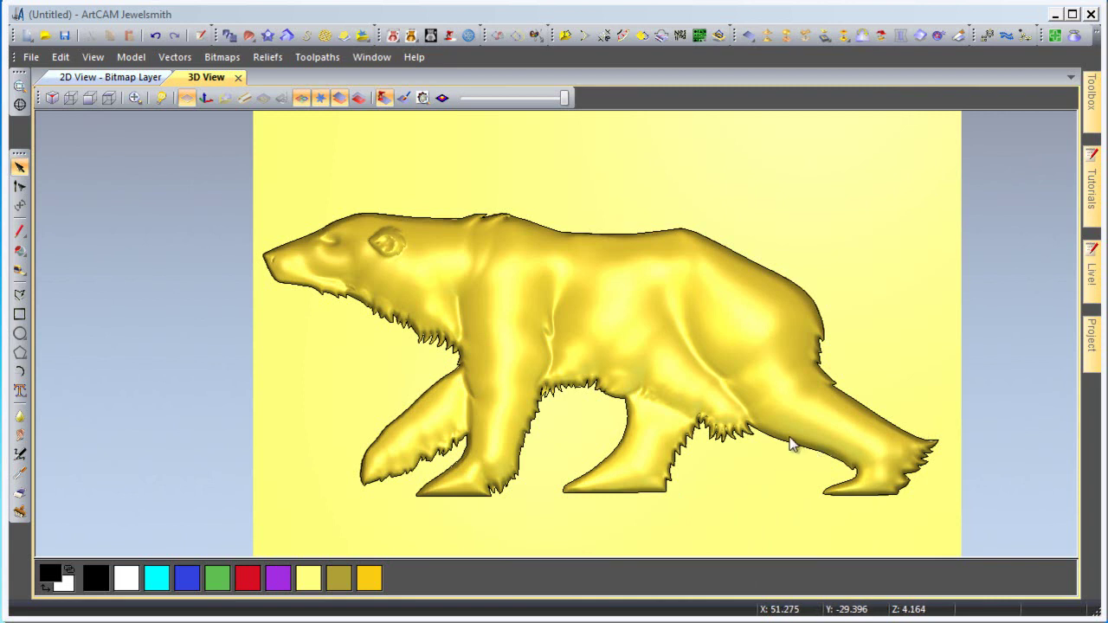
Step: Pick the Sculpting Deposit tool from the 3D view menu and set its shape to Fur
{"action": "right_click", "coordinate": [802, 167]}
{"action": "mouse_move", "coordinate": [850, 196]}
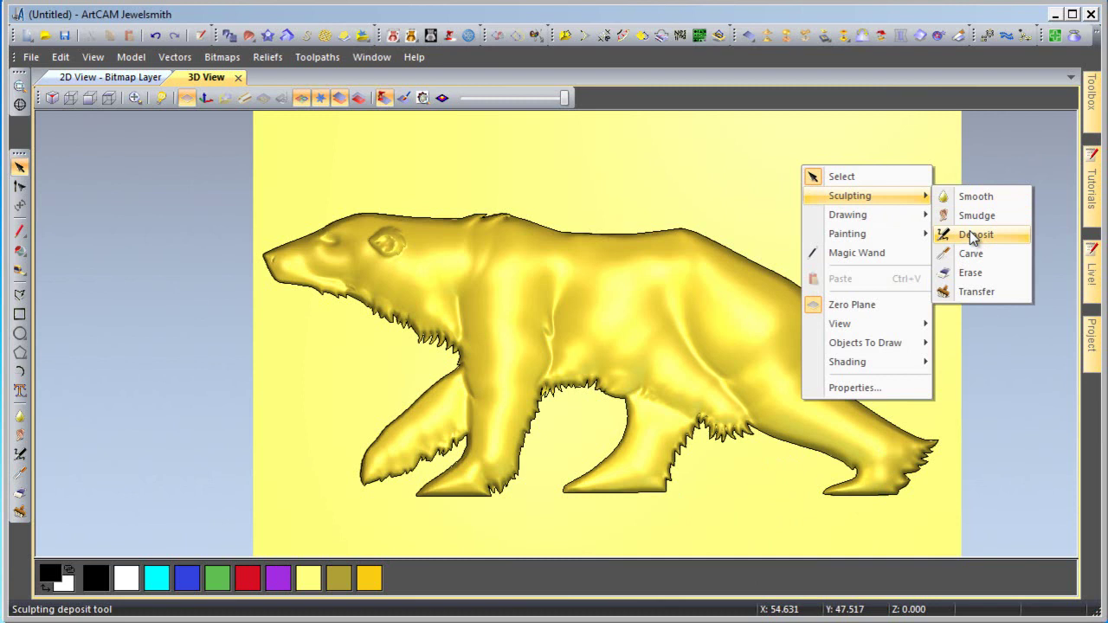
{"action": "left_click", "coordinate": [968, 273]}
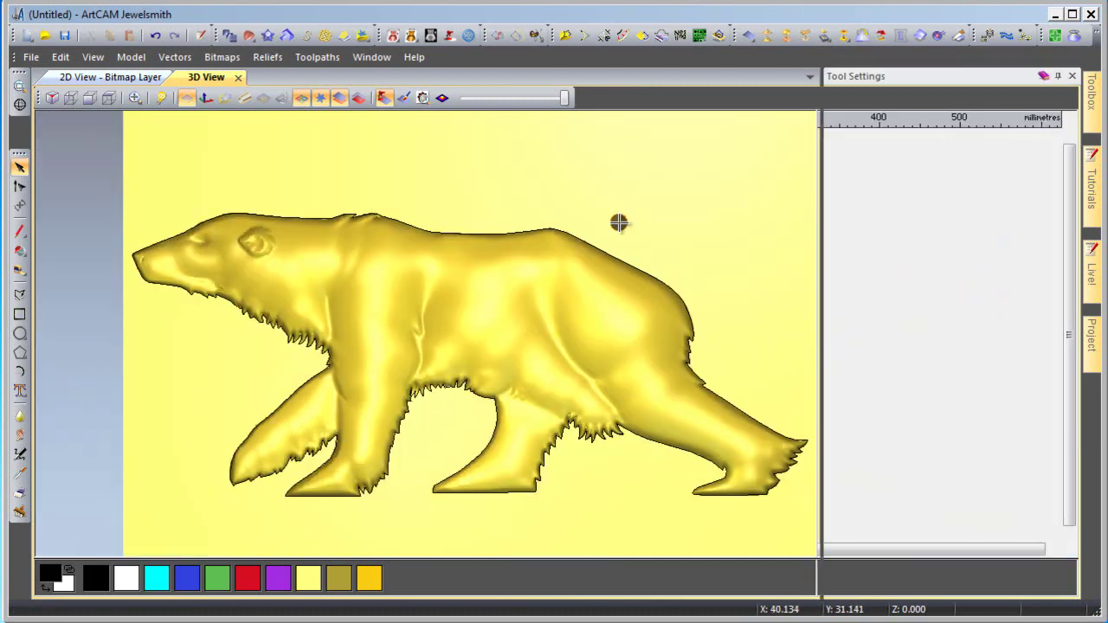
{"action": "left_click", "coordinate": [899, 160]}
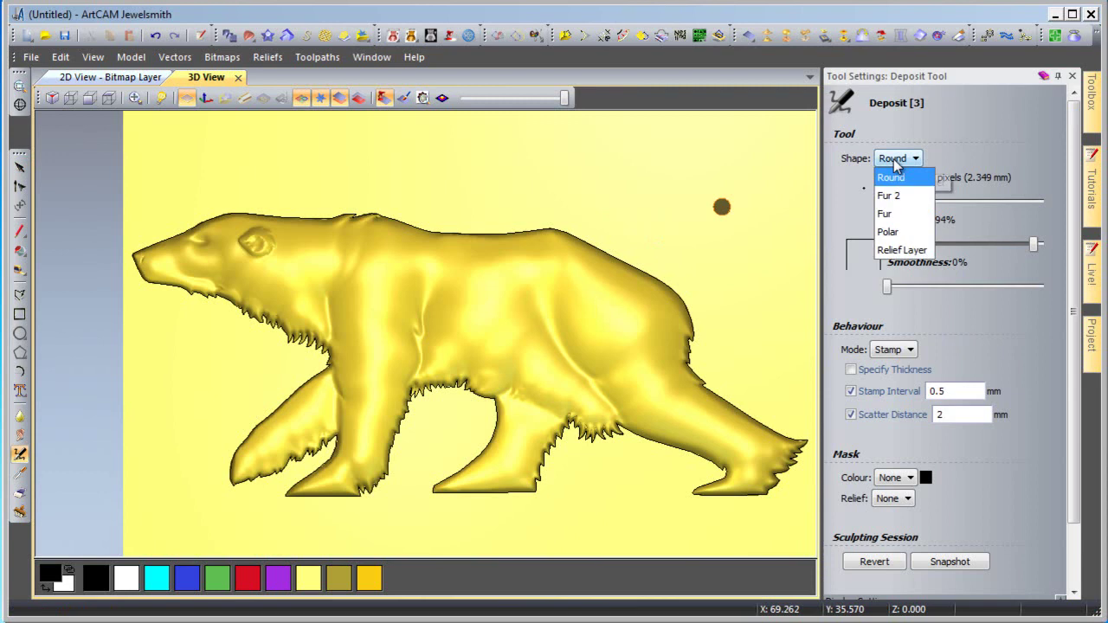
{"action": "left_click", "coordinate": [897, 215]}
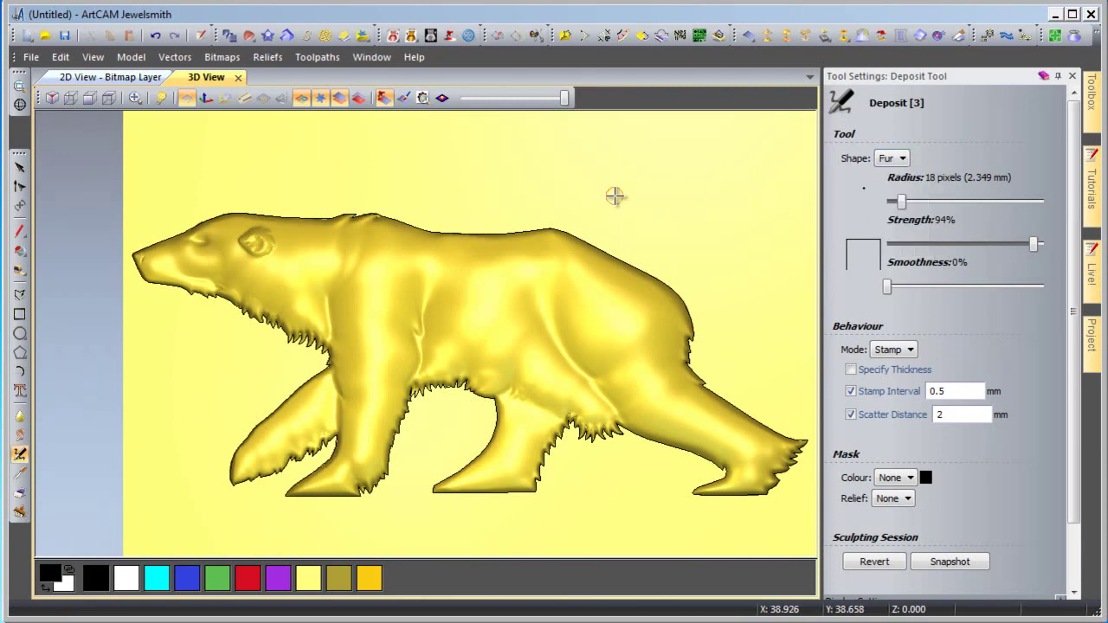
Step: Switch the brush to Fur 2 at a 20-pixel radius and stamp a trial strand on the bear
{"action": "left_click_drag", "start_coordinate": [955, 202], "coordinate": [1000, 202]}
{"action": "left_click_drag", "start_coordinate": [667, 126], "coordinate": [627, 360]}
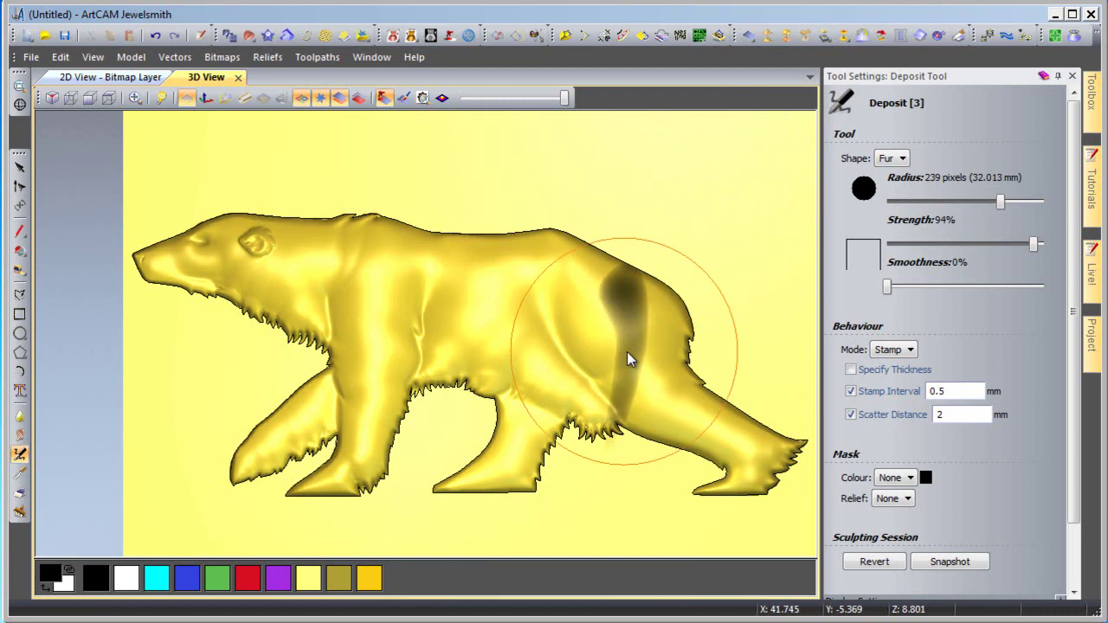
{"action": "left_click", "coordinate": [902, 158]}
{"action": "left_click", "coordinate": [905, 192]}
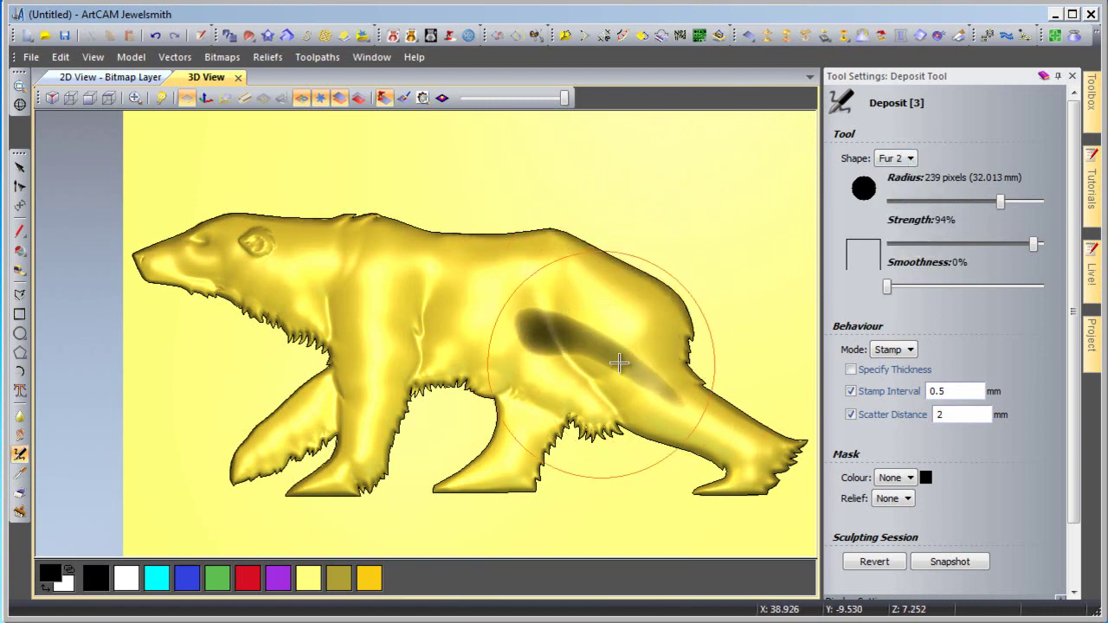
{"action": "left_click", "coordinate": [903, 203]}
{"action": "scroll", "coordinate": [658, 303], "scroll_direction": "up", "scroll_amount": 4}
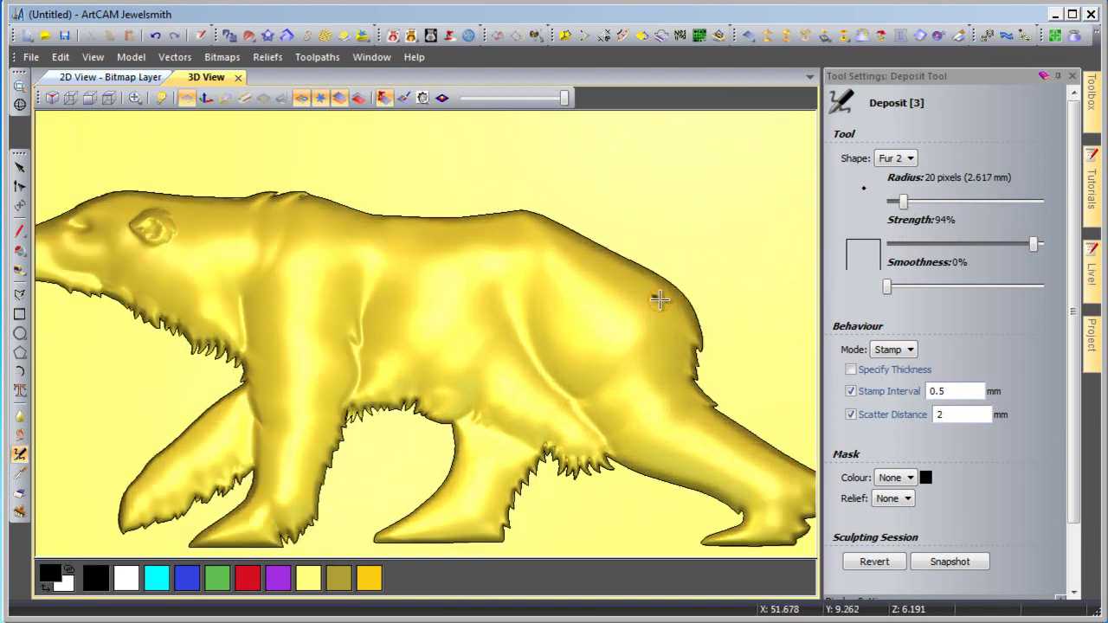
{"action": "scroll", "coordinate": [644, 351], "scroll_direction": "down", "scroll_amount": 3}
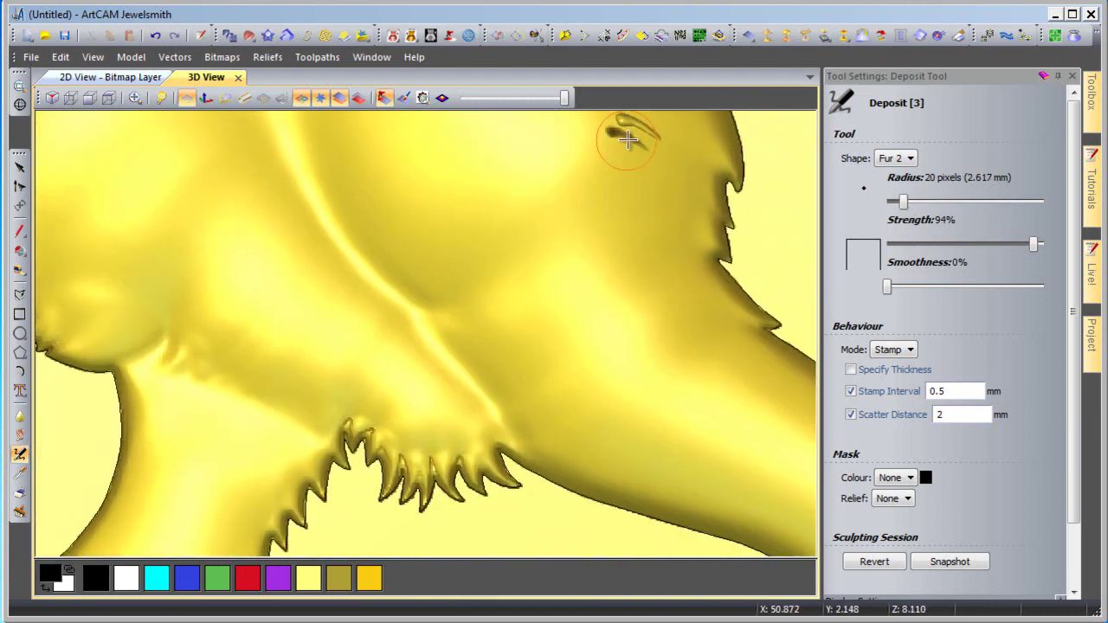
{"action": "scroll", "coordinate": [675, 294], "scroll_direction": "down", "scroll_amount": 1}
{"action": "left_click", "coordinate": [537, 232]}
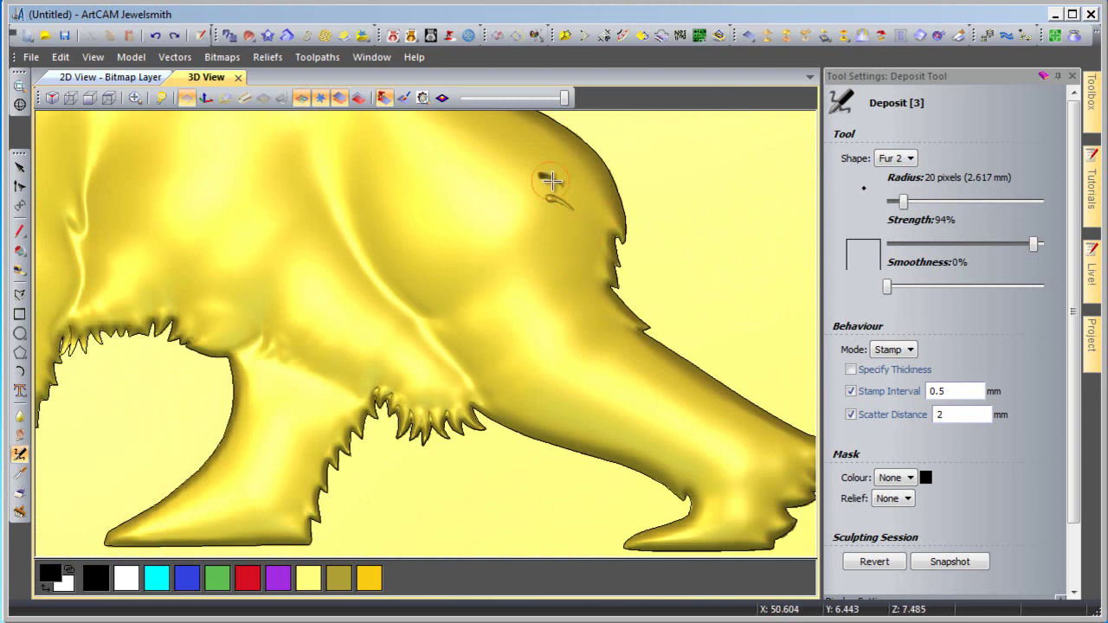
Step: Set the deposit brush to 18% strength in Normal mode
{"action": "left_click", "coordinate": [915, 245]}
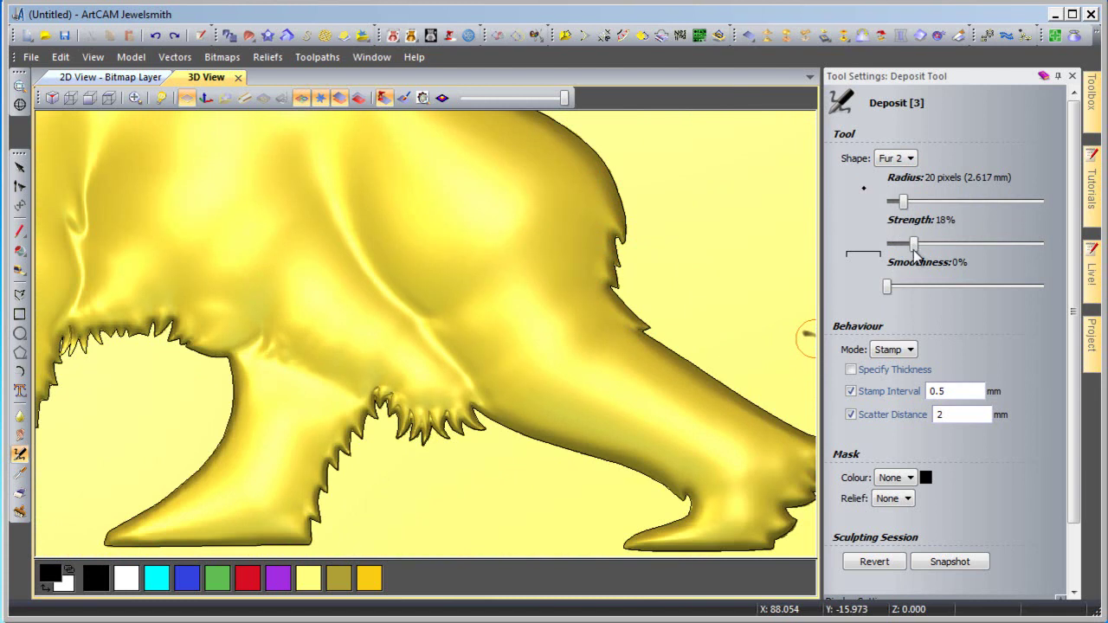
{"action": "left_click", "coordinate": [893, 353]}
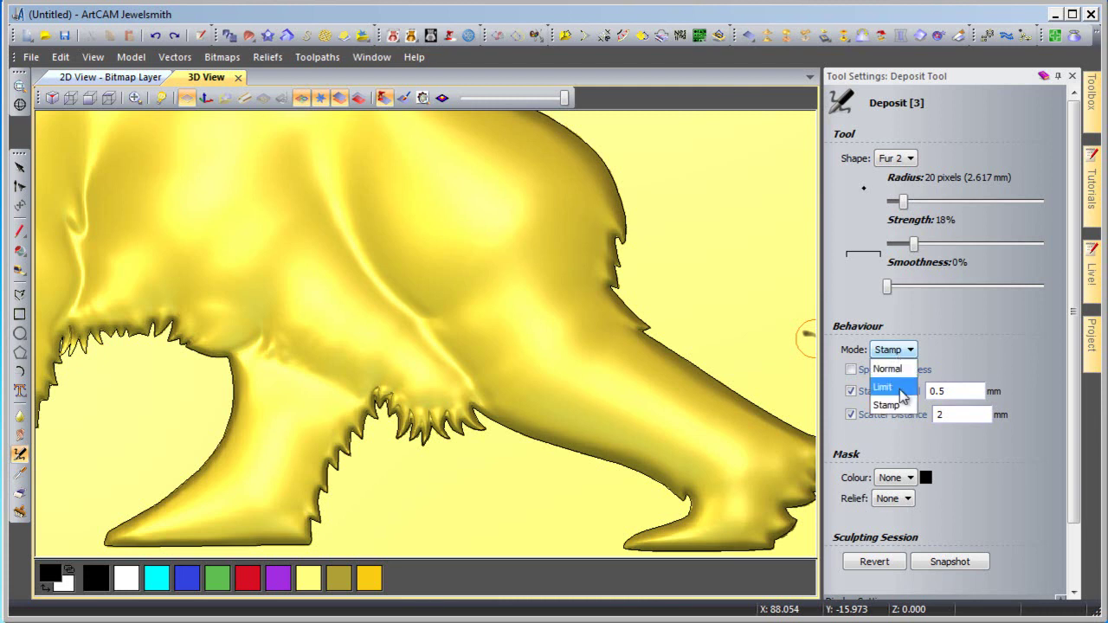
{"action": "left_click", "coordinate": [890, 368]}
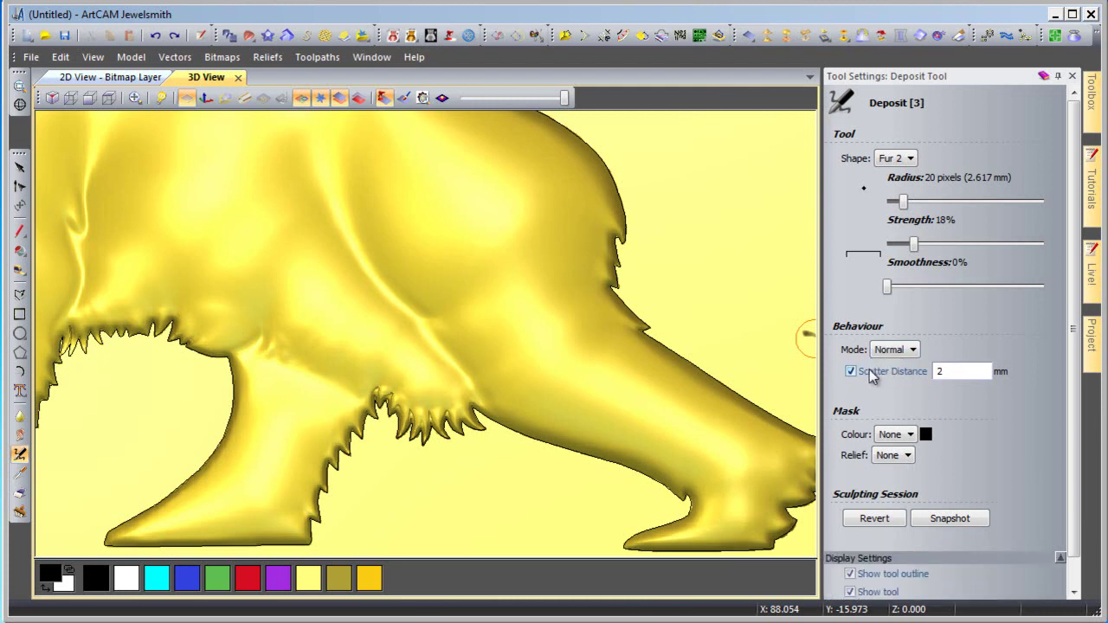
Step: Brush fur strands over the hind thigh and tilt the view to inspect them
{"action": "mouse_move", "coordinate": [632, 450]}
{"action": "left_mouse_down"}
{"action": "mouse_move", "coordinate": [674, 377]}
{"action": "mouse_move", "coordinate": [646, 431]}
{"action": "mouse_move", "coordinate": [663, 365]}
{"action": "mouse_move", "coordinate": [618, 440]}
{"action": "mouse_move", "coordinate": [644, 366]}
{"action": "mouse_move", "coordinate": [596, 449]}
{"action": "mouse_move", "coordinate": [638, 355]}
{"action": "mouse_move", "coordinate": [574, 444]}
{"action": "mouse_move", "coordinate": [634, 349]}
{"action": "mouse_move", "coordinate": [628, 366]}
{"action": "mouse_move", "coordinate": [577, 435]}
{"action": "mouse_move", "coordinate": [633, 336]}
{"action": "mouse_move", "coordinate": [557, 424]}
{"action": "mouse_move", "coordinate": [615, 335]}
{"action": "mouse_move", "coordinate": [559, 424]}
{"action": "mouse_move", "coordinate": [612, 338]}
{"action": "mouse_move", "coordinate": [577, 349]}
{"action": "mouse_move", "coordinate": [520, 410]}
{"action": "mouse_move", "coordinate": [590, 302]}
{"action": "mouse_move", "coordinate": [513, 371]}
{"action": "mouse_move", "coordinate": [499, 435]}
{"action": "mouse_move", "coordinate": [540, 296]}
{"action": "mouse_move", "coordinate": [566, 262]}
{"action": "mouse_move", "coordinate": [489, 372]}
{"action": "mouse_move", "coordinate": [499, 331]}
{"action": "mouse_move", "coordinate": [589, 190]}
{"action": "mouse_move", "coordinate": [551, 282]}
{"action": "mouse_move", "coordinate": [561, 257]}
{"action": "mouse_move", "coordinate": [601, 266]}
{"action": "mouse_move", "coordinate": [605, 209]}
{"action": "mouse_move", "coordinate": [583, 330]}
{"action": "mouse_move", "coordinate": [623, 331]}
{"action": "left_mouse_up"}
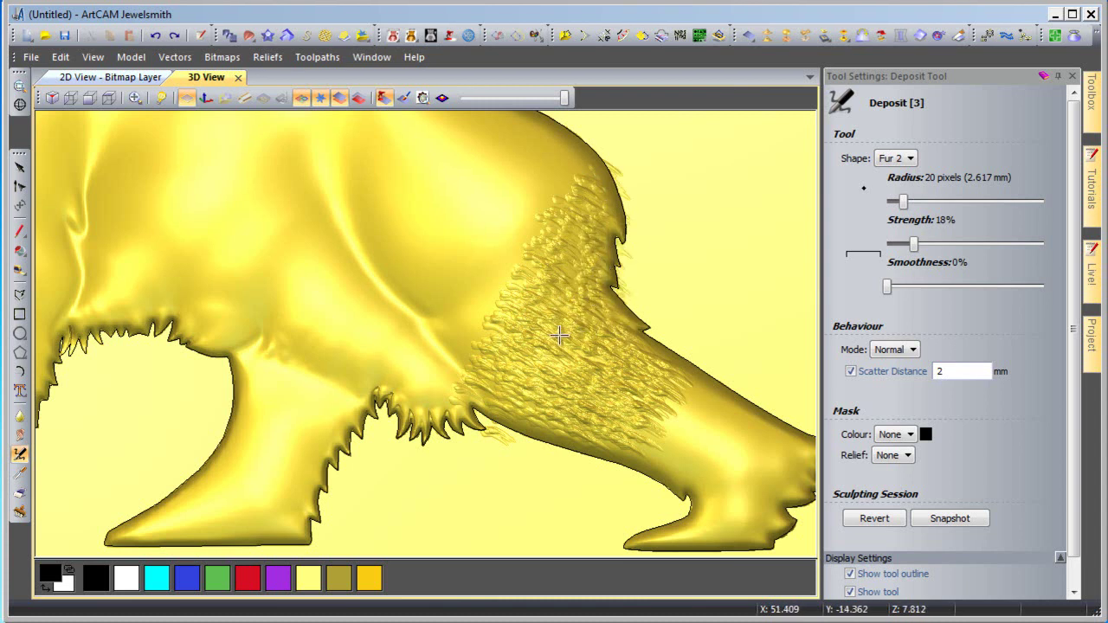
{"action": "scroll", "coordinate": [549, 485], "scroll_direction": "down", "scroll_amount": 3}
{"action": "scroll", "coordinate": [551, 493], "scroll_direction": "up", "scroll_amount": 5}
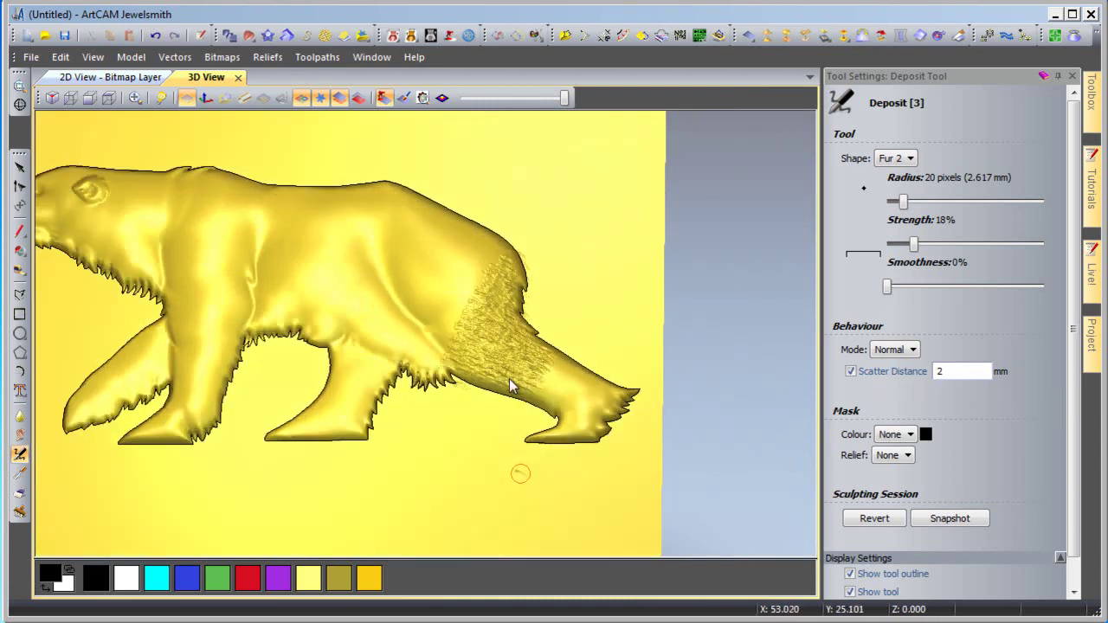
{"action": "scroll", "coordinate": [413, 441], "scroll_direction": "down", "scroll_amount": 1}
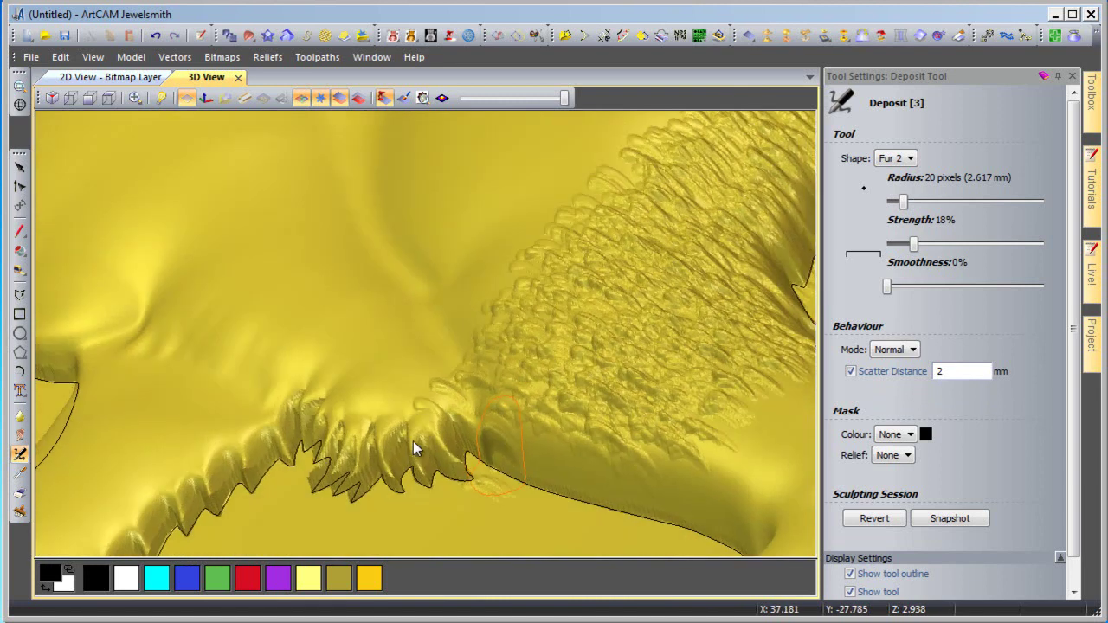
{"action": "middle_click_drag", "start_coordinate": [409, 436], "coordinate": [440, 395]}
{"action": "scroll", "coordinate": [495, 421], "scroll_direction": "up", "scroll_amount": 2}
{"action": "scroll", "coordinate": [496, 418], "scroll_direction": "down", "scroll_amount": 2}
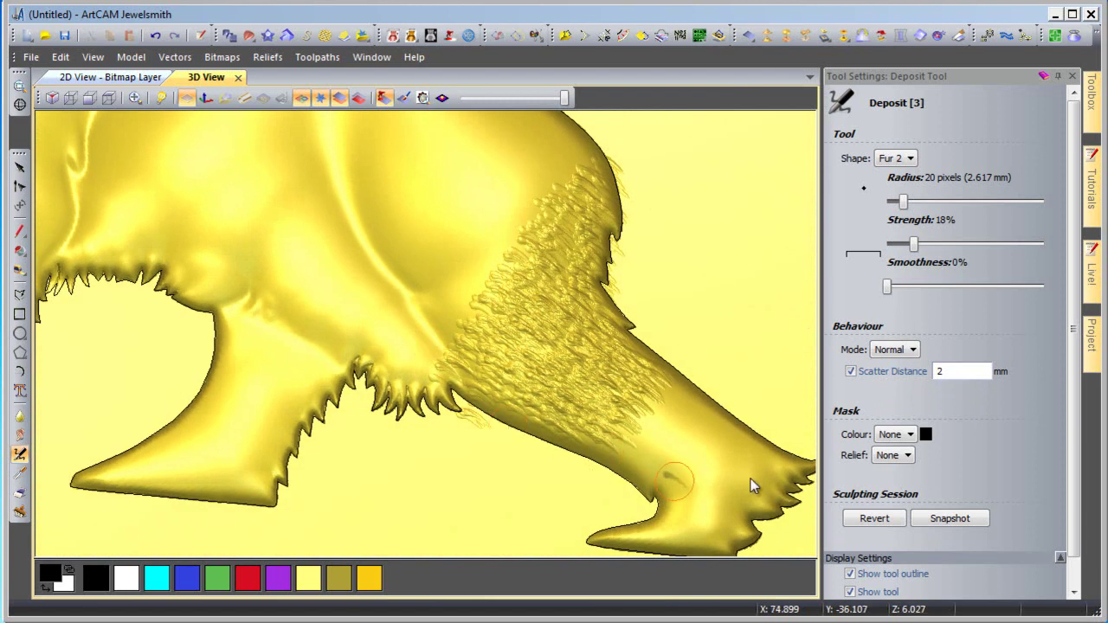
Step: Revert the painted fur, switch to Limit mode and paint a test stroke on the hind leg
{"action": "left_click", "coordinate": [875, 520]}
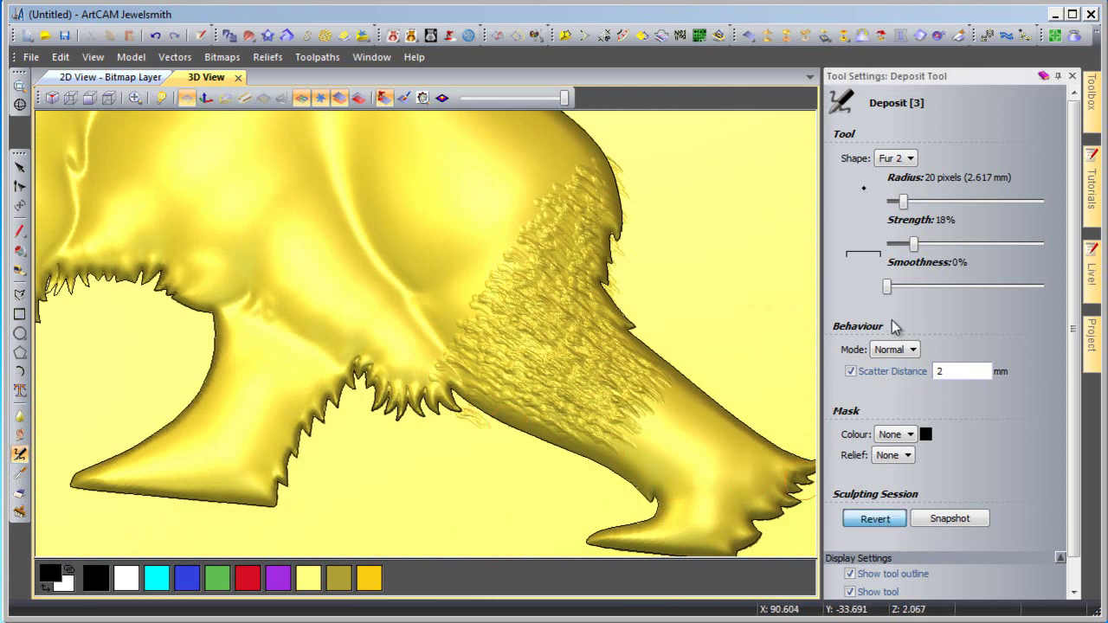
{"action": "left_click", "coordinate": [889, 351]}
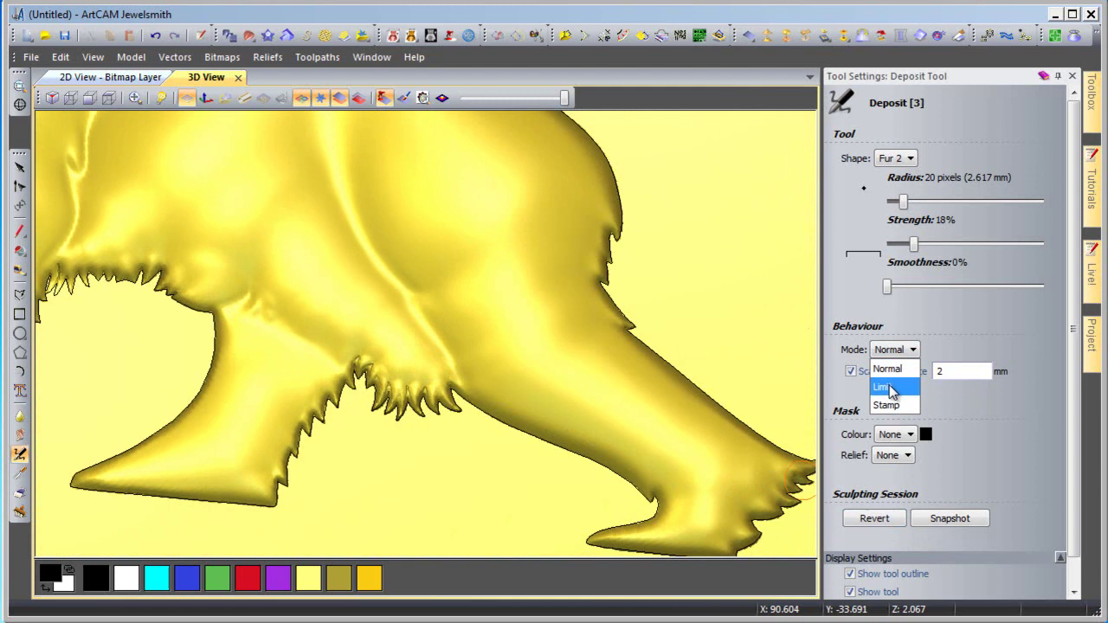
{"action": "left_click", "coordinate": [903, 387]}
{"action": "mouse_move", "coordinate": [596, 423]}
{"action": "left_mouse_down"}
{"action": "mouse_move", "coordinate": [626, 374]}
{"action": "mouse_move", "coordinate": [605, 412]}
{"action": "mouse_move", "coordinate": [610, 364]}
{"action": "mouse_move", "coordinate": [581, 400]}
{"action": "mouse_move", "coordinate": [588, 356]}
{"action": "mouse_move", "coordinate": [589, 425]}
{"action": "mouse_move", "coordinate": [612, 430]}
{"action": "mouse_move", "coordinate": [620, 395]}
{"action": "mouse_move", "coordinate": [681, 489]}
{"action": "mouse_move", "coordinate": [589, 417]}
{"action": "mouse_move", "coordinate": [651, 443]}
{"action": "mouse_move", "coordinate": [545, 410]}
{"action": "mouse_move", "coordinate": [650, 432]}
{"action": "mouse_move", "coordinate": [658, 405]}
{"action": "left_mouse_up"}
Step: Revert the Limit test strokes and set the brush mode to Stamp
{"action": "scroll", "coordinate": [516, 330], "scroll_direction": "up", "scroll_amount": 5}
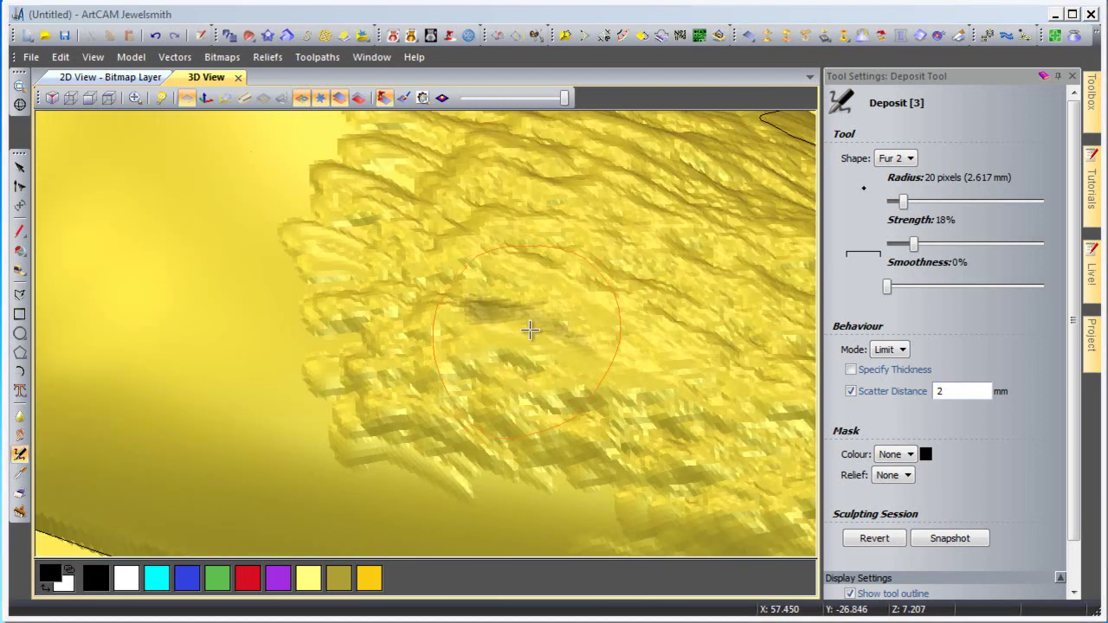
{"action": "scroll", "coordinate": [522, 370], "scroll_direction": "down", "scroll_amount": 5}
{"action": "scroll", "coordinate": [522, 378], "scroll_direction": "down", "scroll_amount": 3}
{"action": "left_click", "coordinate": [874, 537]}
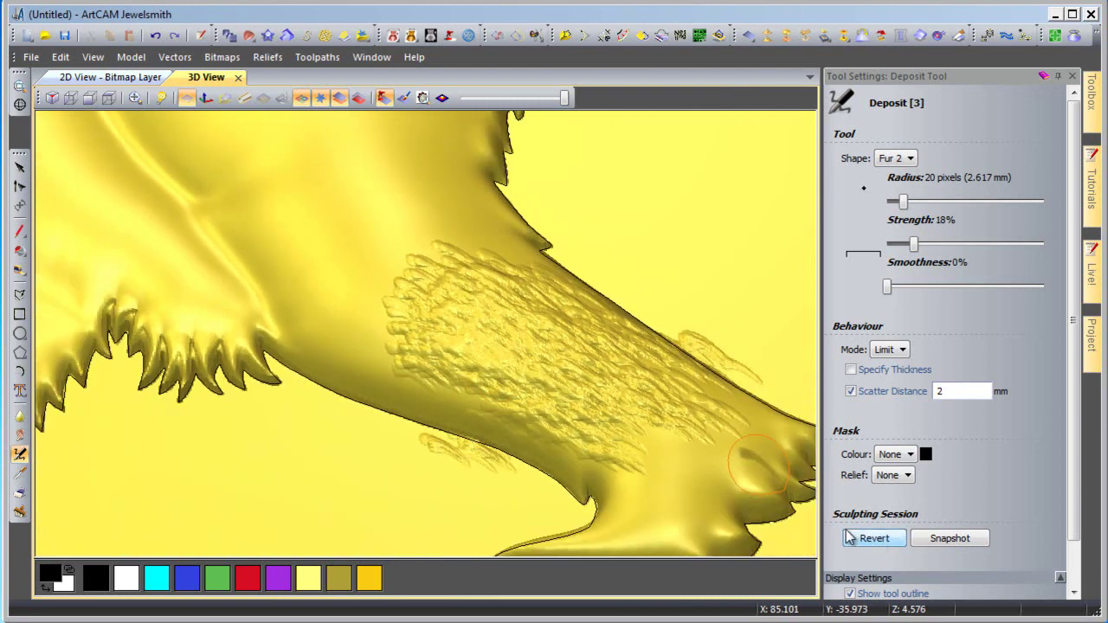
{"action": "scroll", "coordinate": [390, 364], "scroll_direction": "up", "scroll_amount": 3}
{"action": "left_click", "coordinate": [901, 349]}
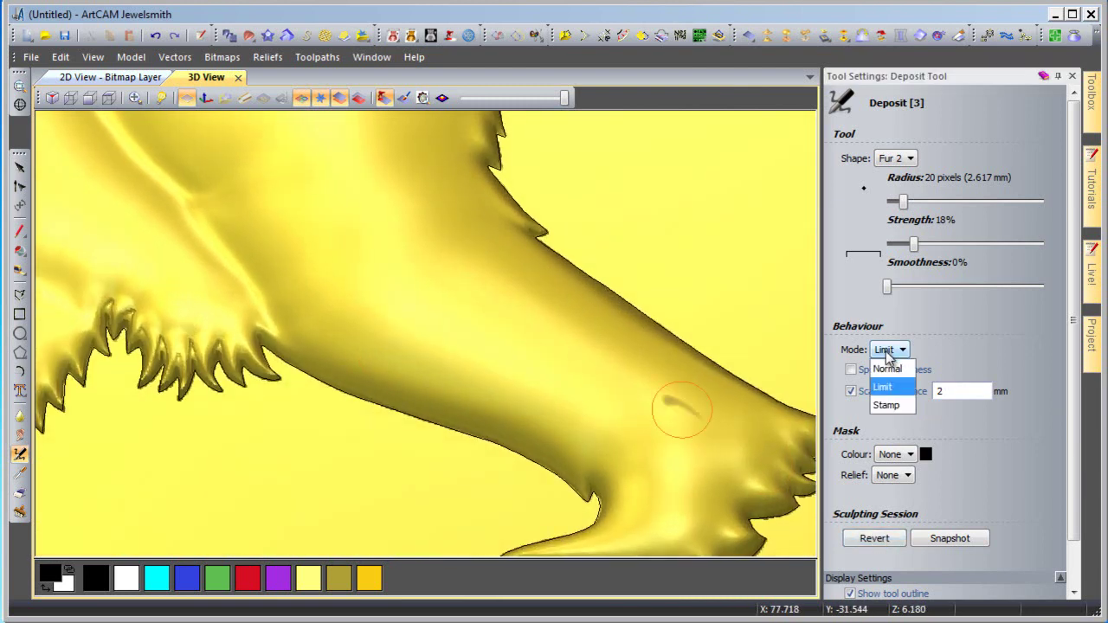
{"action": "left_click", "coordinate": [889, 407]}
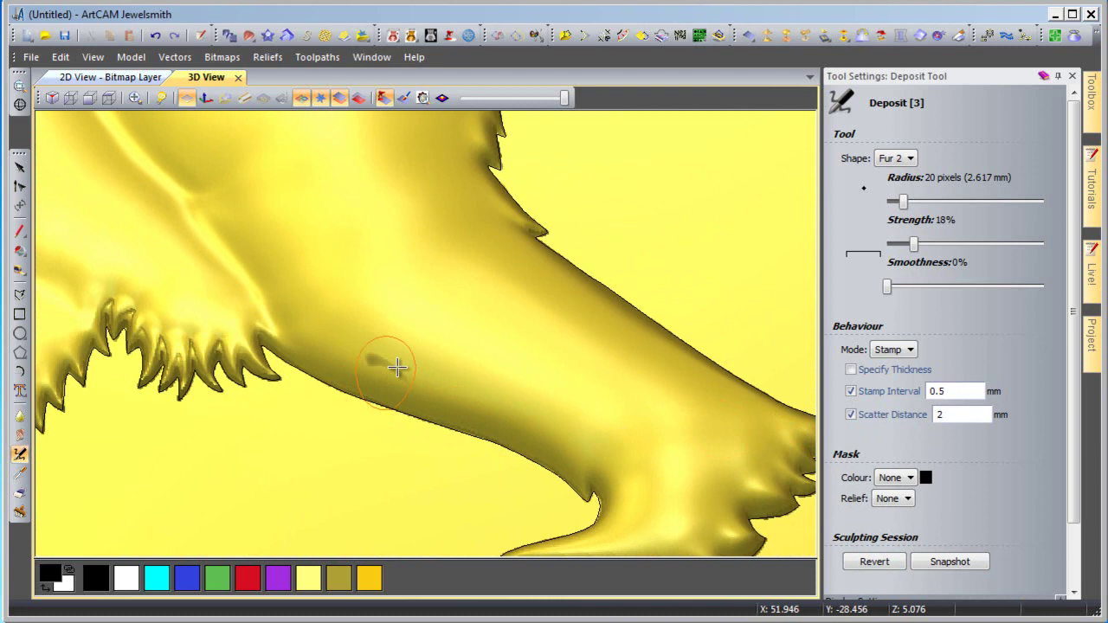
{"action": "left_click", "coordinate": [382, 400]}
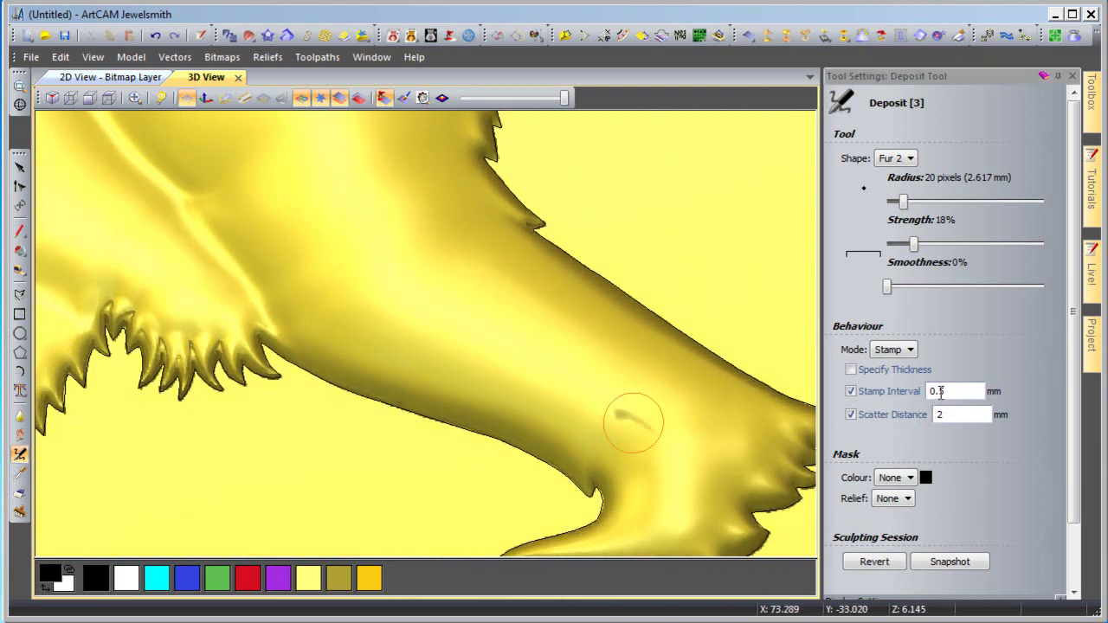
{"action": "left_click", "coordinate": [851, 414]}
{"action": "mouse_move", "coordinate": [544, 401]}
{"action": "left_mouse_down"}
{"action": "mouse_move", "coordinate": [637, 316]}
{"action": "mouse_move", "coordinate": [544, 374]}
{"action": "mouse_move", "coordinate": [527, 398]}
{"action": "mouse_move", "coordinate": [599, 295]}
{"action": "mouse_move", "coordinate": [491, 398]}
{"action": "left_mouse_up"}
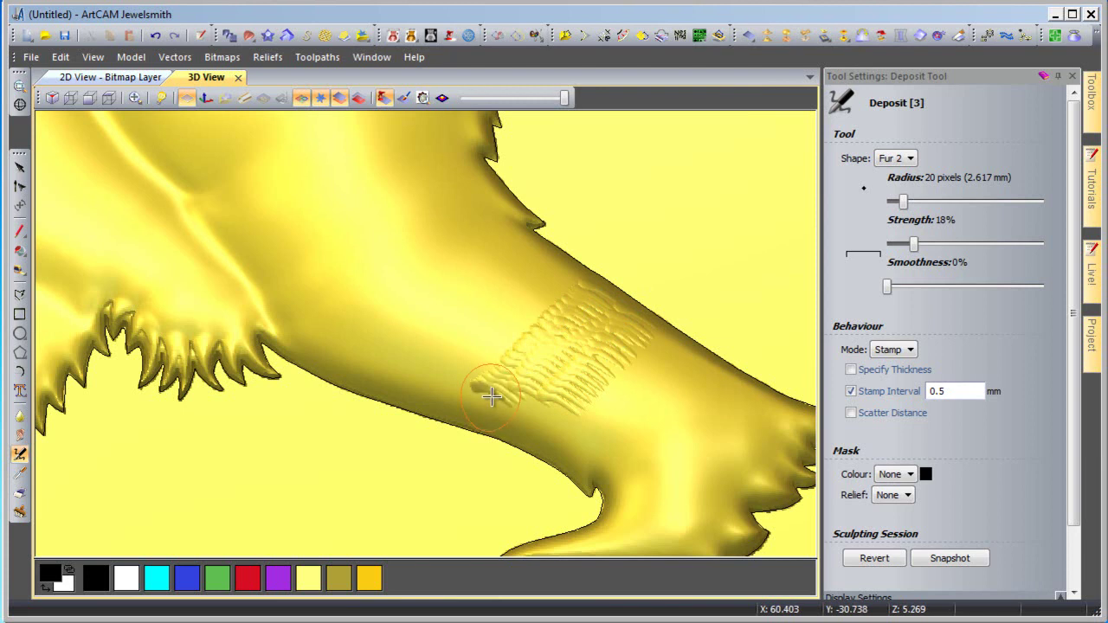
{"action": "key", "text": "ctrl+z"}
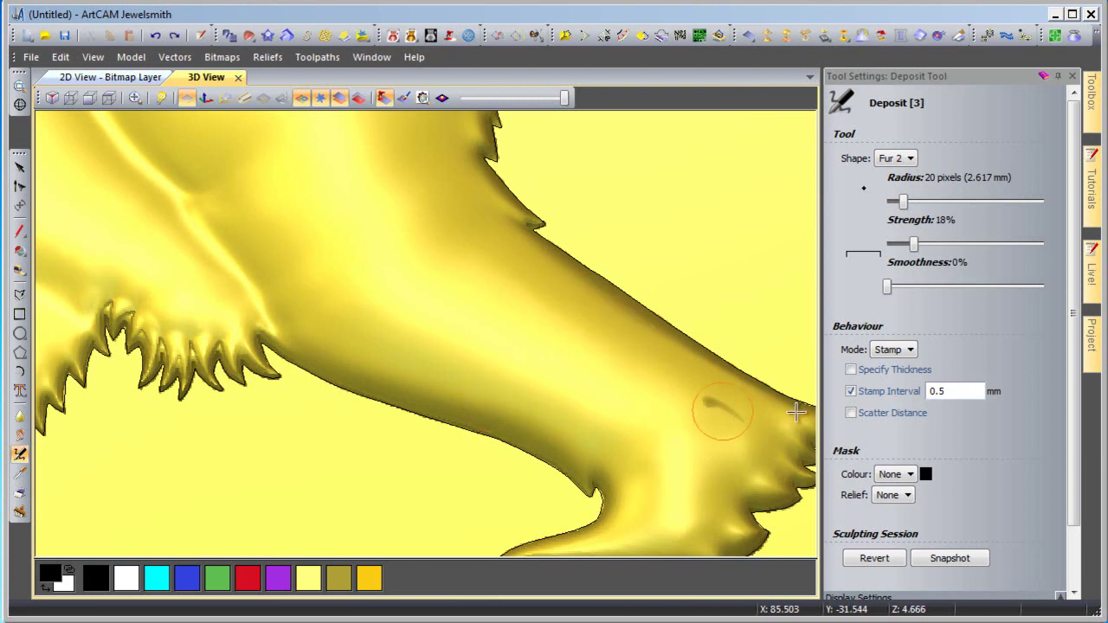
{"action": "left_click", "coordinate": [850, 415]}
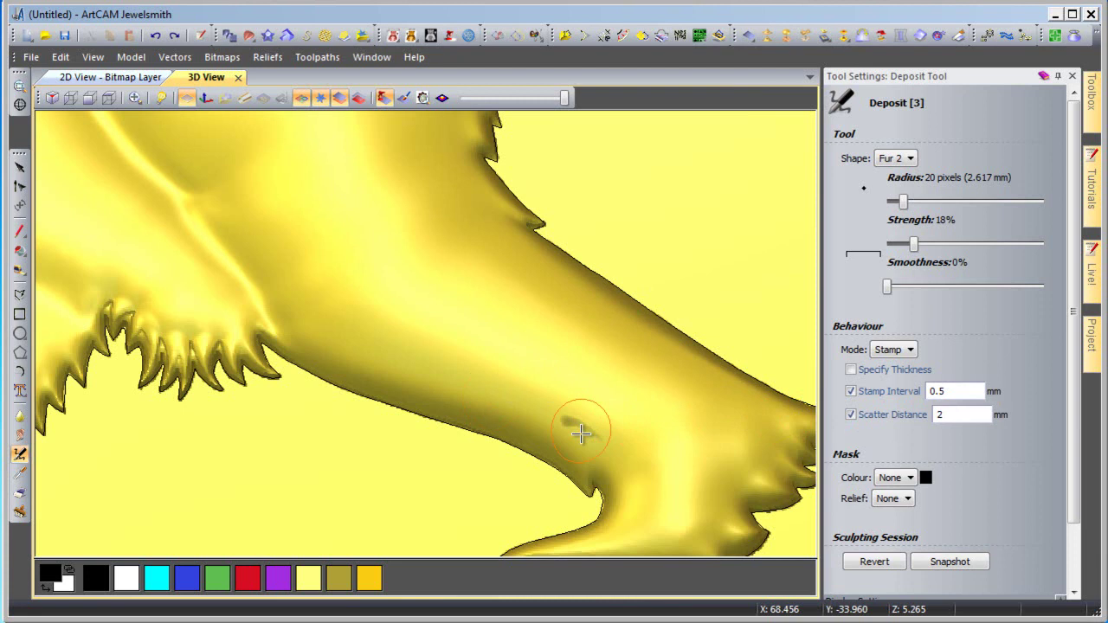
{"action": "left_click_drag", "start_coordinate": [584, 432], "coordinate": [662, 355]}
{"action": "key", "text": "ctrl+z"}
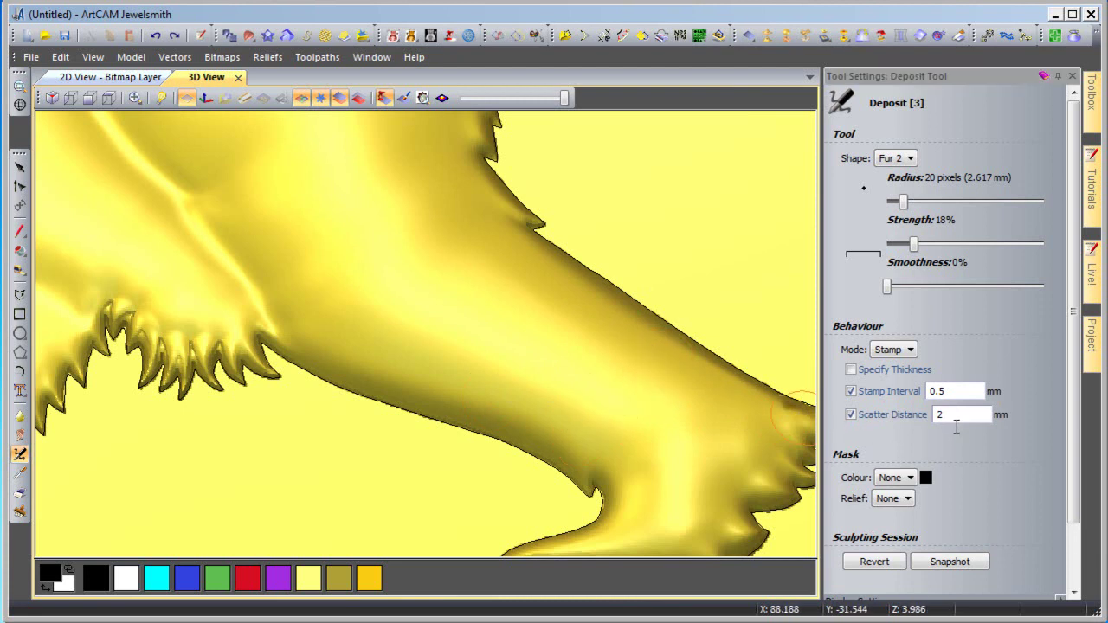
{"action": "double_click", "coordinate": [939, 414]}
{"action": "type", "text": "5"}
{"action": "mouse_move", "coordinate": [625, 472]}
{"action": "left_mouse_down"}
{"action": "mouse_move", "coordinate": [608, 447]}
{"action": "mouse_move", "coordinate": [682, 347]}
{"action": "mouse_move", "coordinate": [531, 420]}
{"action": "left_mouse_up"}
{"action": "key", "text": "ctrl+z"}
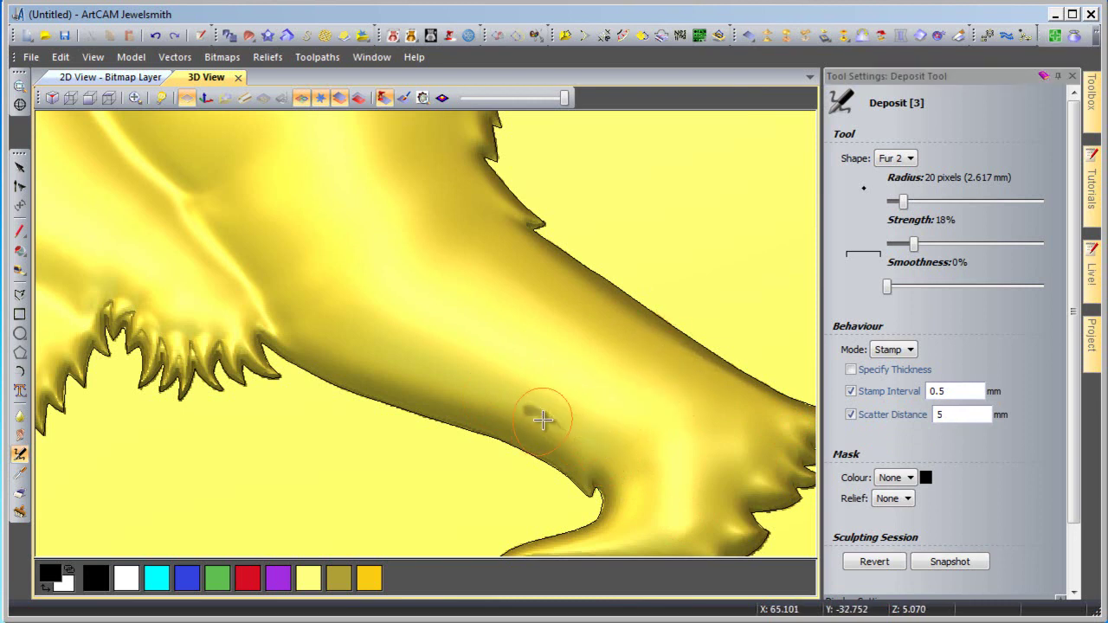
{"action": "double_click", "coordinate": [951, 416]}
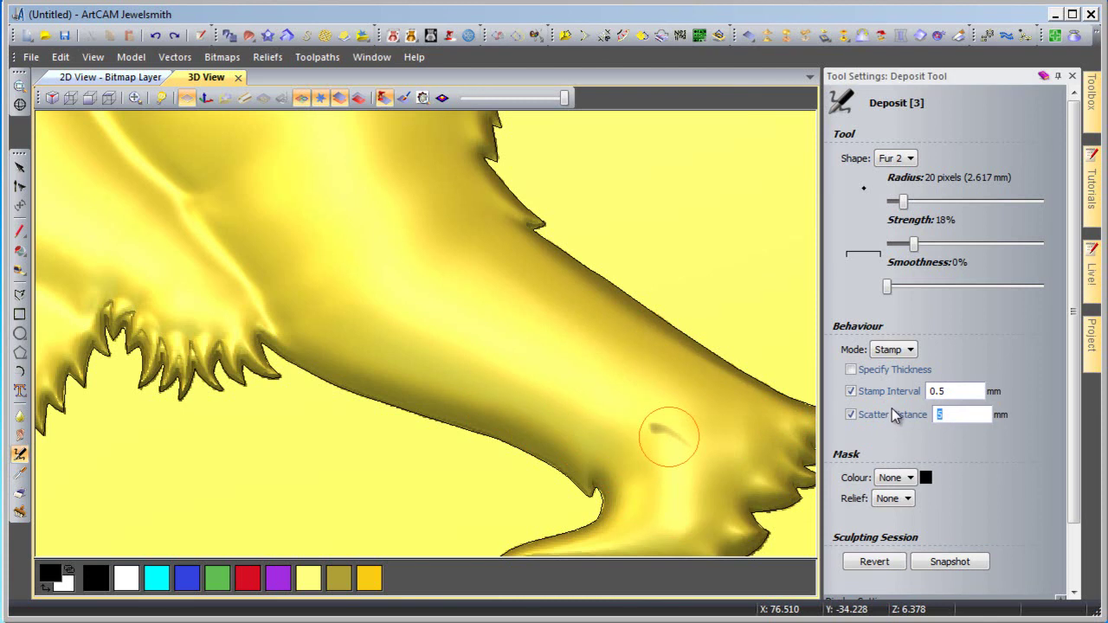
{"action": "type", "text": "2"}
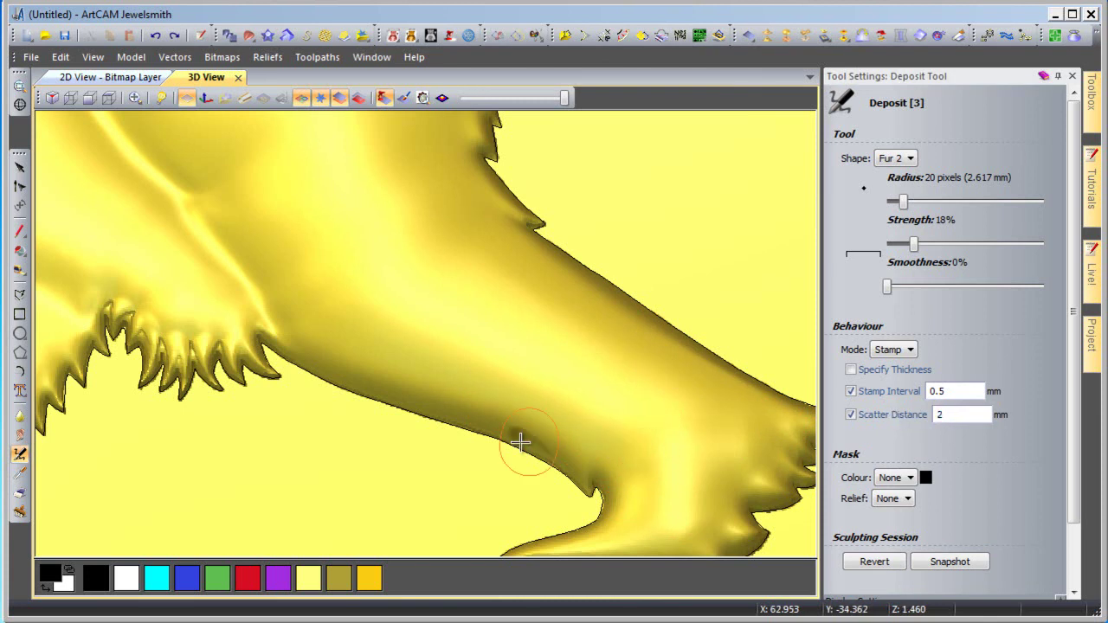
{"action": "scroll", "coordinate": [516, 440], "scroll_direction": "down", "scroll_amount": 2}
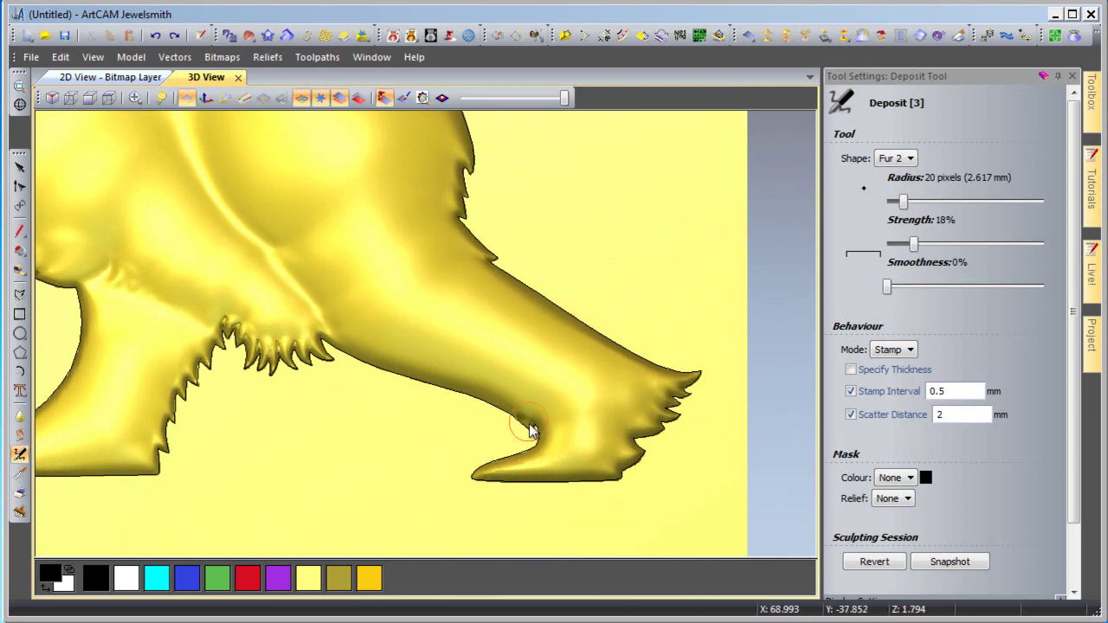
Step: Stamp fur along the lower hind leg, upper thigh, hip and upper back
{"action": "scroll", "coordinate": [527, 425], "scroll_direction": "down", "scroll_amount": 1}
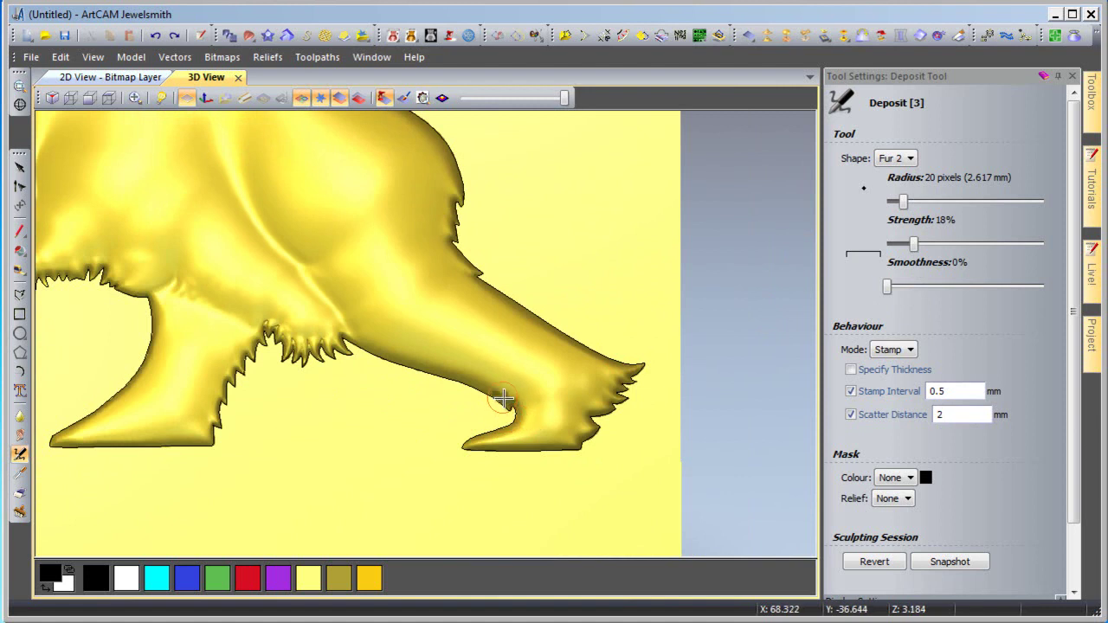
{"action": "mouse_move", "coordinate": [502, 401]}
{"action": "left_mouse_down"}
{"action": "mouse_move", "coordinate": [537, 331]}
{"action": "mouse_move", "coordinate": [503, 386]}
{"action": "mouse_move", "coordinate": [529, 332]}
{"action": "mouse_move", "coordinate": [502, 339]}
{"action": "mouse_move", "coordinate": [488, 384]}
{"action": "mouse_move", "coordinate": [503, 323]}
{"action": "mouse_move", "coordinate": [481, 316]}
{"action": "mouse_move", "coordinate": [453, 368]}
{"action": "mouse_move", "coordinate": [445, 346]}
{"action": "mouse_move", "coordinate": [471, 299]}
{"action": "mouse_move", "coordinate": [388, 335]}
{"action": "mouse_move", "coordinate": [402, 340]}
{"action": "mouse_move", "coordinate": [486, 283]}
{"action": "mouse_move", "coordinate": [418, 347]}
{"action": "mouse_move", "coordinate": [497, 374]}
{"action": "mouse_move", "coordinate": [570, 365]}
{"action": "mouse_move", "coordinate": [577, 354]}
{"action": "mouse_move", "coordinate": [601, 363]}
{"action": "mouse_move", "coordinate": [583, 353]}
{"action": "mouse_move", "coordinate": [555, 381]}
{"action": "mouse_move", "coordinate": [476, 373]}
{"action": "left_mouse_up"}
{"action": "mouse_move", "coordinate": [420, 294]}
{"action": "left_mouse_down"}
{"action": "mouse_move", "coordinate": [445, 278]}
{"action": "mouse_move", "coordinate": [451, 250]}
{"action": "mouse_move", "coordinate": [448, 286]}
{"action": "mouse_move", "coordinate": [382, 295]}
{"action": "mouse_move", "coordinate": [377, 340]}
{"action": "mouse_move", "coordinate": [382, 295]}
{"action": "mouse_move", "coordinate": [460, 365]}
{"action": "left_mouse_up"}
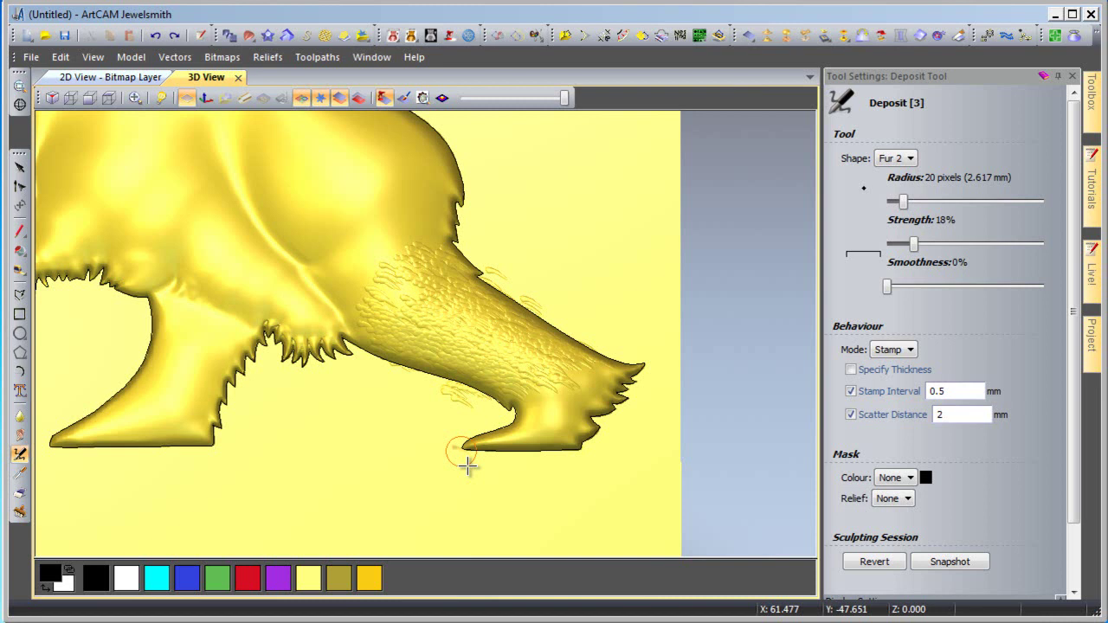
{"action": "mouse_move", "coordinate": [435, 455]}
{"action": "middle_mouse_down"}
{"action": "mouse_move", "coordinate": [543, 483]}
{"action": "mouse_move", "coordinate": [566, 507]}
{"action": "middle_mouse_up"}
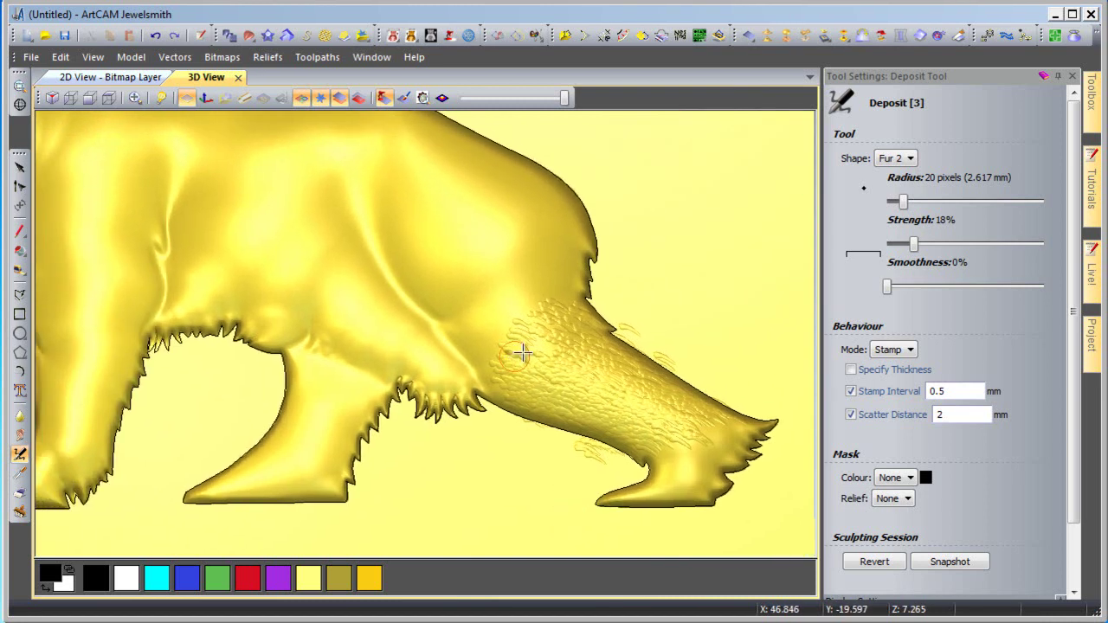
{"action": "mouse_move", "coordinate": [525, 351]}
{"action": "left_mouse_down"}
{"action": "mouse_move", "coordinate": [503, 331]}
{"action": "mouse_move", "coordinate": [534, 331]}
{"action": "mouse_move", "coordinate": [487, 309]}
{"action": "mouse_move", "coordinate": [570, 258]}
{"action": "left_mouse_up"}
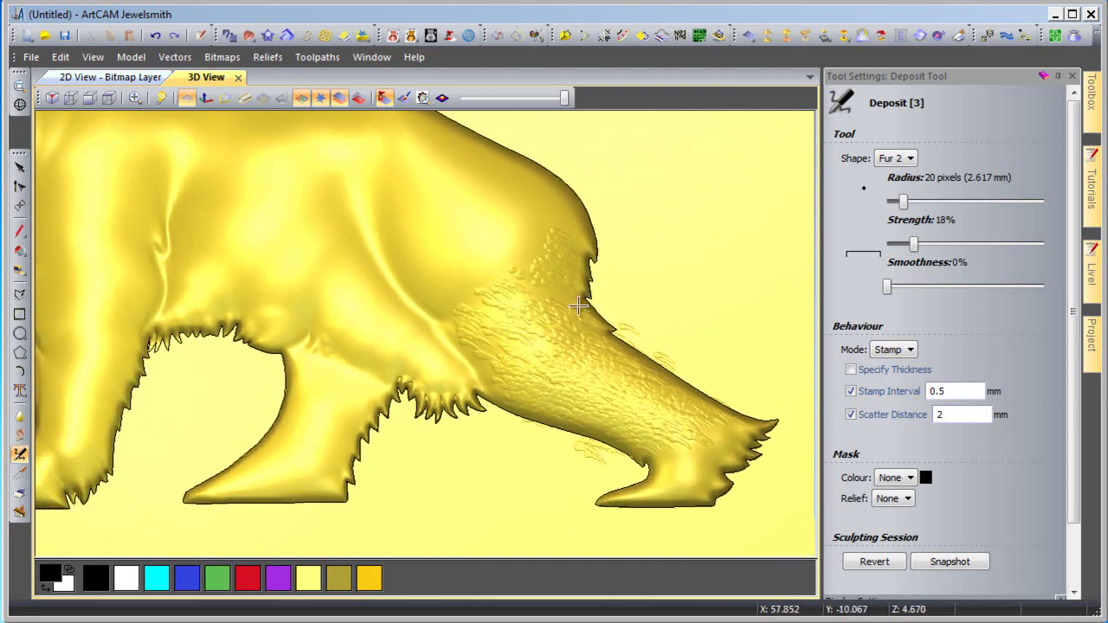
{"action": "mouse_move", "coordinate": [578, 304]}
{"action": "left_mouse_down"}
{"action": "mouse_move", "coordinate": [524, 222]}
{"action": "mouse_move", "coordinate": [506, 163]}
{"action": "mouse_move", "coordinate": [584, 218]}
{"action": "mouse_move", "coordinate": [487, 158]}
{"action": "mouse_move", "coordinate": [531, 199]}
{"action": "mouse_move", "coordinate": [536, 159]}
{"action": "mouse_move", "coordinate": [574, 254]}
{"action": "mouse_move", "coordinate": [587, 243]}
{"action": "mouse_move", "coordinate": [489, 205]}
{"action": "mouse_move", "coordinate": [412, 208]}
{"action": "mouse_move", "coordinate": [556, 266]}
{"action": "mouse_move", "coordinate": [486, 294]}
{"action": "mouse_move", "coordinate": [572, 335]}
{"action": "mouse_move", "coordinate": [547, 305]}
{"action": "mouse_move", "coordinate": [540, 267]}
{"action": "mouse_move", "coordinate": [495, 297]}
{"action": "mouse_move", "coordinate": [524, 286]}
{"action": "mouse_move", "coordinate": [440, 233]}
{"action": "mouse_move", "coordinate": [530, 251]}
{"action": "mouse_move", "coordinate": [486, 236]}
{"action": "mouse_move", "coordinate": [553, 233]}
{"action": "mouse_move", "coordinate": [443, 237]}
{"action": "mouse_move", "coordinate": [512, 276]}
{"action": "mouse_move", "coordinate": [495, 382]}
{"action": "left_mouse_up"}
Step: Stamp fur over the shoulder, flank, belly, head and neck, plus faint fur along the back
{"action": "mouse_move", "coordinate": [438, 265]}
{"action": "left_mouse_down"}
{"action": "mouse_move", "coordinate": [376, 248]}
{"action": "mouse_move", "coordinate": [507, 329]}
{"action": "mouse_move", "coordinate": [328, 329]}
{"action": "left_mouse_up"}
{"action": "scroll", "coordinate": [448, 397], "scroll_direction": "down", "scroll_amount": 3}
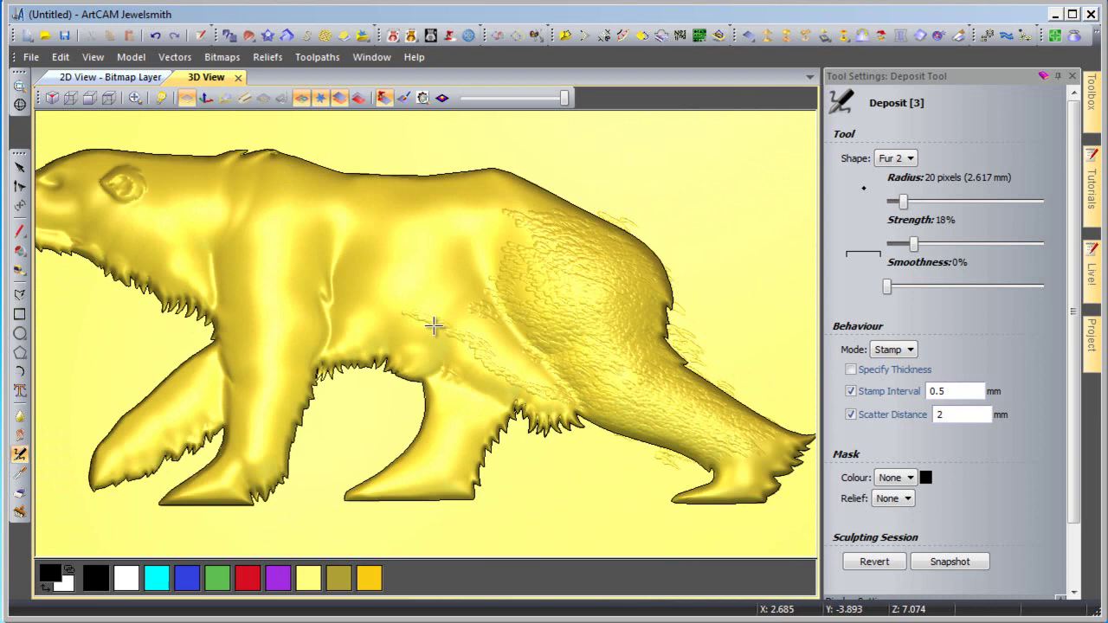
{"action": "mouse_move", "coordinate": [433, 326]}
{"action": "left_mouse_down"}
{"action": "mouse_move", "coordinate": [486, 322]}
{"action": "mouse_move", "coordinate": [513, 363]}
{"action": "mouse_move", "coordinate": [485, 356]}
{"action": "mouse_move", "coordinate": [520, 393]}
{"action": "mouse_move", "coordinate": [349, 342]}
{"action": "mouse_move", "coordinate": [309, 346]}
{"action": "mouse_move", "coordinate": [416, 350]}
{"action": "mouse_move", "coordinate": [457, 365]}
{"action": "mouse_move", "coordinate": [383, 334]}
{"action": "mouse_move", "coordinate": [456, 356]}
{"action": "mouse_move", "coordinate": [404, 334]}
{"action": "mouse_move", "coordinate": [337, 332]}
{"action": "mouse_move", "coordinate": [349, 298]}
{"action": "mouse_move", "coordinate": [439, 324]}
{"action": "mouse_move", "coordinate": [362, 313]}
{"action": "mouse_move", "coordinate": [354, 280]}
{"action": "mouse_move", "coordinate": [455, 306]}
{"action": "mouse_move", "coordinate": [389, 300]}
{"action": "left_mouse_up"}
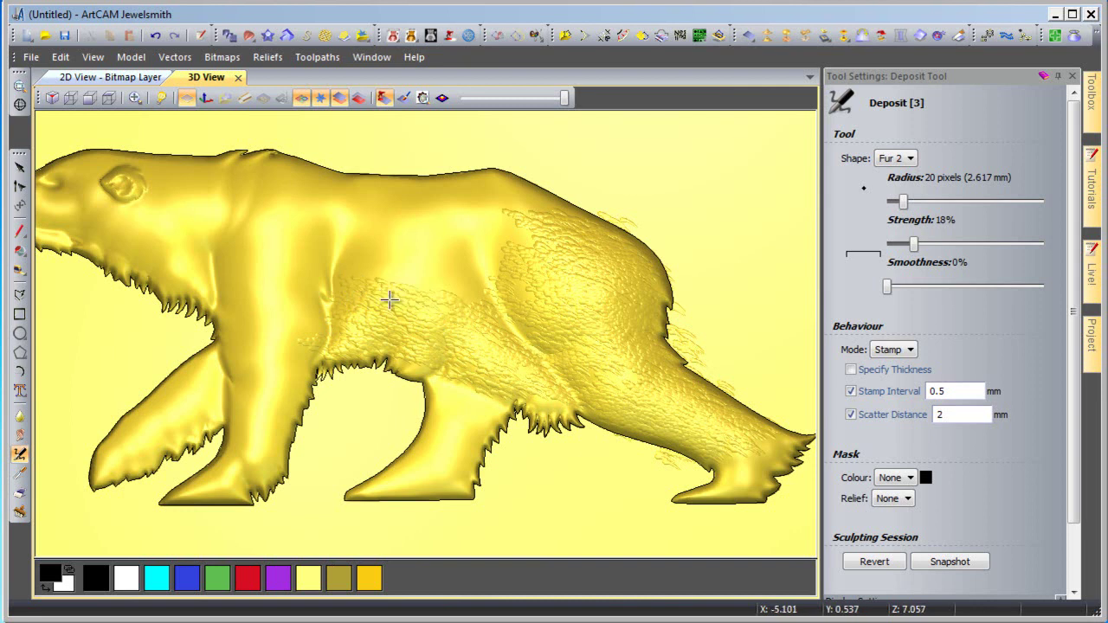
{"action": "mouse_move", "coordinate": [481, 298]}
{"action": "left_mouse_down"}
{"action": "mouse_move", "coordinate": [381, 275]}
{"action": "mouse_move", "coordinate": [335, 277]}
{"action": "mouse_move", "coordinate": [452, 271]}
{"action": "mouse_move", "coordinate": [396, 262]}
{"action": "mouse_move", "coordinate": [399, 278]}
{"action": "mouse_move", "coordinate": [549, 281]}
{"action": "mouse_move", "coordinate": [522, 187]}
{"action": "mouse_move", "coordinate": [491, 195]}
{"action": "mouse_move", "coordinate": [568, 203]}
{"action": "mouse_move", "coordinate": [617, 235]}
{"action": "mouse_move", "coordinate": [477, 185]}
{"action": "mouse_move", "coordinate": [528, 210]}
{"action": "mouse_move", "coordinate": [368, 197]}
{"action": "mouse_move", "coordinate": [436, 181]}
{"action": "mouse_move", "coordinate": [387, 210]}
{"action": "mouse_move", "coordinate": [479, 229]}
{"action": "mouse_move", "coordinate": [438, 238]}
{"action": "mouse_move", "coordinate": [433, 253]}
{"action": "mouse_move", "coordinate": [371, 258]}
{"action": "mouse_move", "coordinate": [376, 212]}
{"action": "mouse_move", "coordinate": [330, 227]}
{"action": "mouse_move", "coordinate": [370, 232]}
{"action": "mouse_move", "coordinate": [374, 200]}
{"action": "mouse_move", "coordinate": [378, 217]}
{"action": "mouse_move", "coordinate": [362, 233]}
{"action": "mouse_move", "coordinate": [331, 192]}
{"action": "mouse_move", "coordinate": [281, 191]}
{"action": "mouse_move", "coordinate": [316, 177]}
{"action": "mouse_move", "coordinate": [217, 153]}
{"action": "mouse_move", "coordinate": [236, 176]}
{"action": "mouse_move", "coordinate": [220, 187]}
{"action": "mouse_move", "coordinate": [183, 161]}
{"action": "mouse_move", "coordinate": [193, 216]}
{"action": "mouse_move", "coordinate": [185, 200]}
{"action": "mouse_move", "coordinate": [207, 215]}
{"action": "mouse_move", "coordinate": [215, 197]}
{"action": "mouse_move", "coordinate": [104, 155]}
{"action": "mouse_move", "coordinate": [151, 179]}
{"action": "mouse_move", "coordinate": [159, 232]}
{"action": "mouse_move", "coordinate": [136, 243]}
{"action": "mouse_move", "coordinate": [164, 273]}
{"action": "mouse_move", "coordinate": [109, 233]}
{"action": "mouse_move", "coordinate": [199, 302]}
{"action": "mouse_move", "coordinate": [211, 288]}
{"action": "mouse_move", "coordinate": [200, 233]}
{"action": "mouse_move", "coordinate": [168, 263]}
{"action": "mouse_move", "coordinate": [233, 181]}
{"action": "left_mouse_up"}
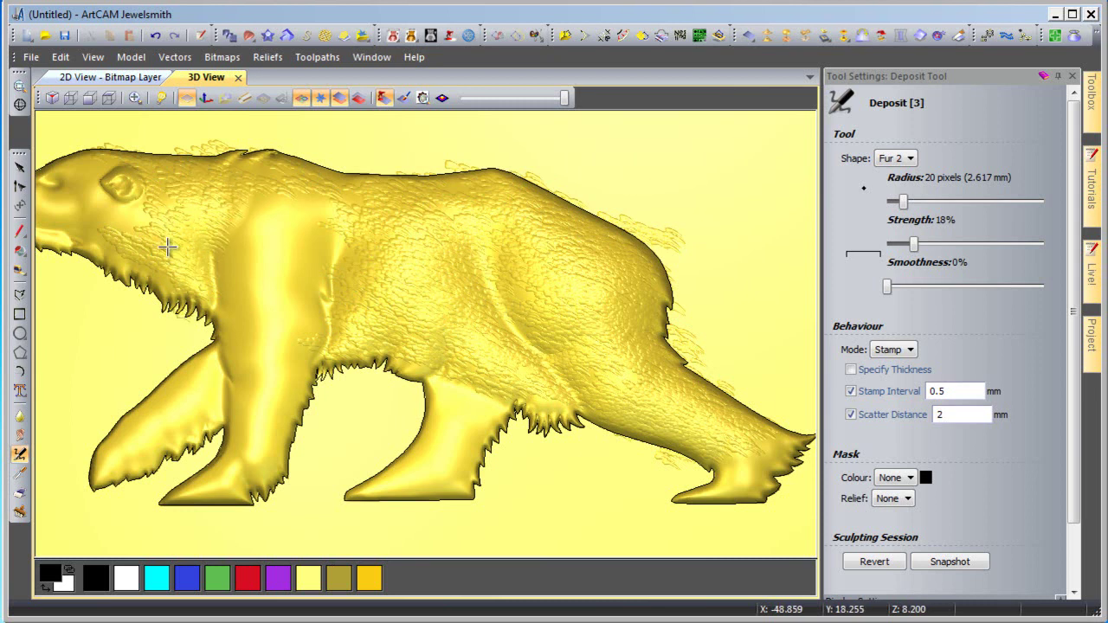
{"action": "mouse_move", "coordinate": [167, 246]}
{"action": "left_mouse_down"}
{"action": "mouse_move", "coordinate": [118, 216]}
{"action": "mouse_move", "coordinate": [89, 162]}
{"action": "mouse_move", "coordinate": [136, 155]}
{"action": "left_mouse_up"}
{"action": "mouse_move", "coordinate": [285, 163]}
{"action": "left_mouse_down"}
{"action": "mouse_move", "coordinate": [318, 175]}
{"action": "mouse_move", "coordinate": [249, 177]}
{"action": "mouse_move", "coordinate": [269, 182]}
{"action": "mouse_move", "coordinate": [237, 203]}
{"action": "mouse_move", "coordinate": [192, 178]}
{"action": "mouse_move", "coordinate": [169, 198]}
{"action": "mouse_move", "coordinate": [160, 288]}
{"action": "mouse_move", "coordinate": [164, 266]}
{"action": "mouse_move", "coordinate": [119, 282]}
{"action": "left_mouse_up"}
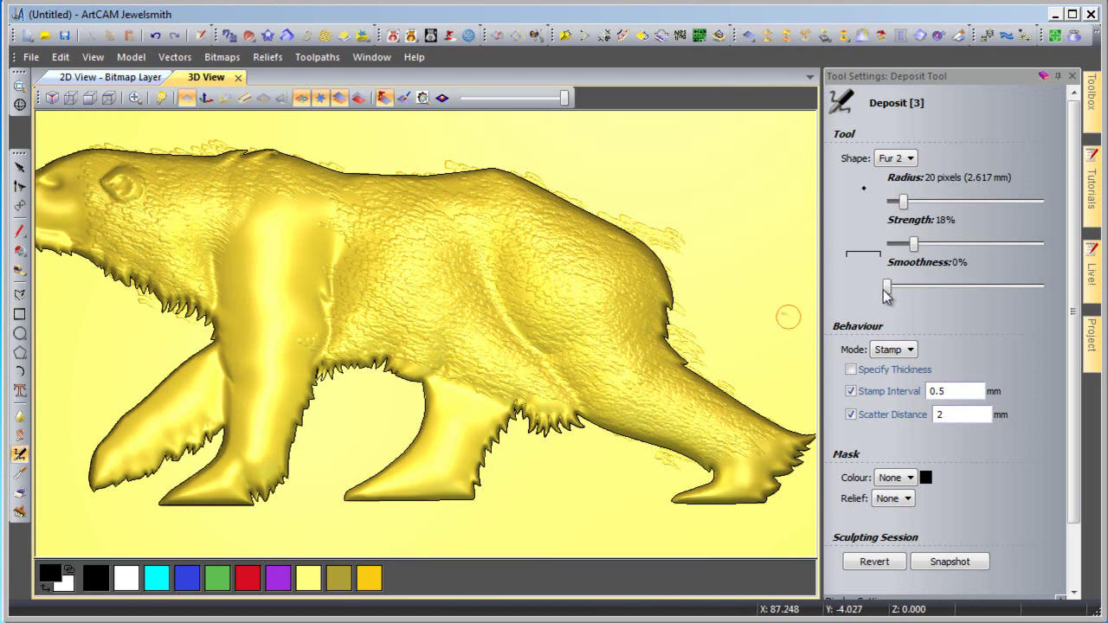
Step: Raise the strength to 40% and the radius to about 23 px, then thicken fur along the back
{"action": "left_click_drag", "start_coordinate": [919, 251], "coordinate": [949, 246]}
{"action": "left_click_drag", "start_coordinate": [905, 205], "coordinate": [910, 209]}
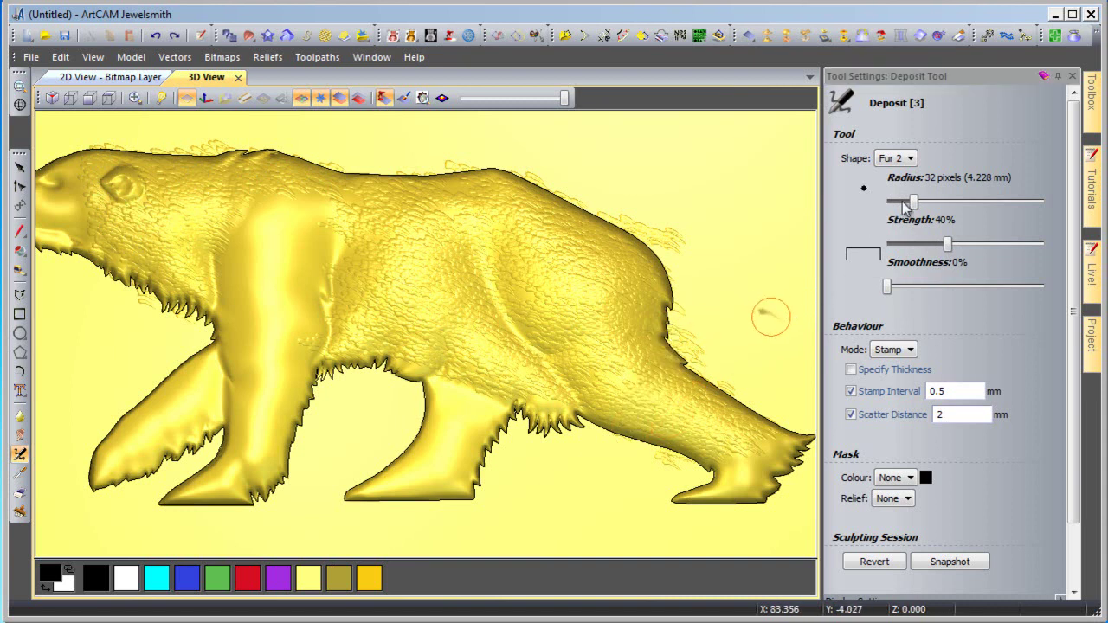
{"action": "left_click_drag", "start_coordinate": [915, 206], "coordinate": [907, 206]}
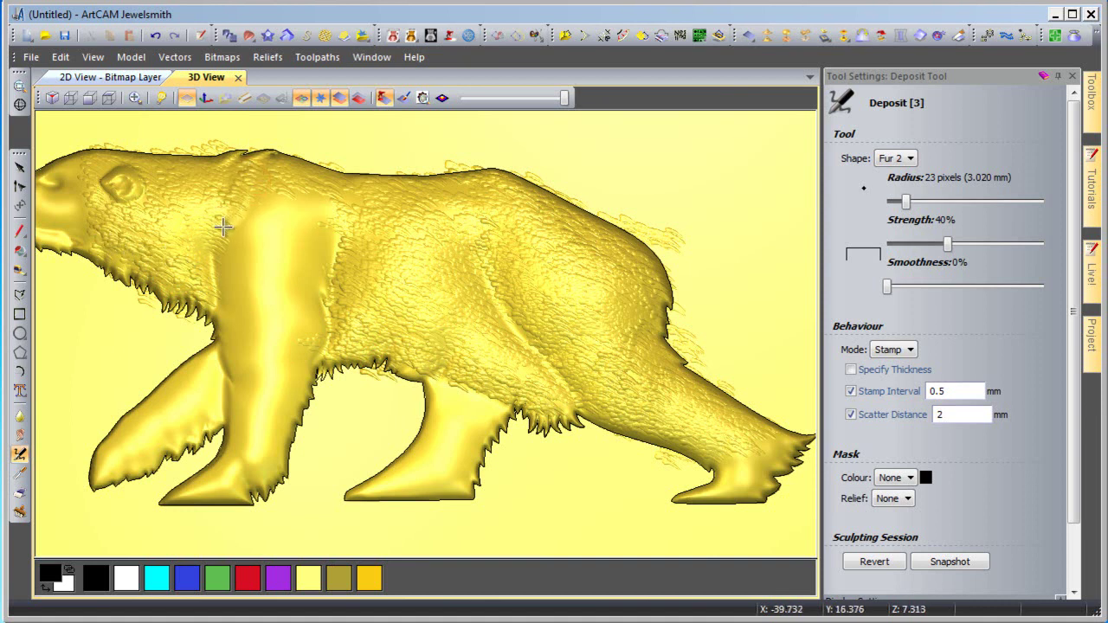
{"action": "mouse_move", "coordinate": [223, 227]}
{"action": "left_mouse_down"}
{"action": "mouse_move", "coordinate": [227, 168]}
{"action": "mouse_move", "coordinate": [124, 148]}
{"action": "mouse_move", "coordinate": [173, 166]}
{"action": "left_mouse_up"}
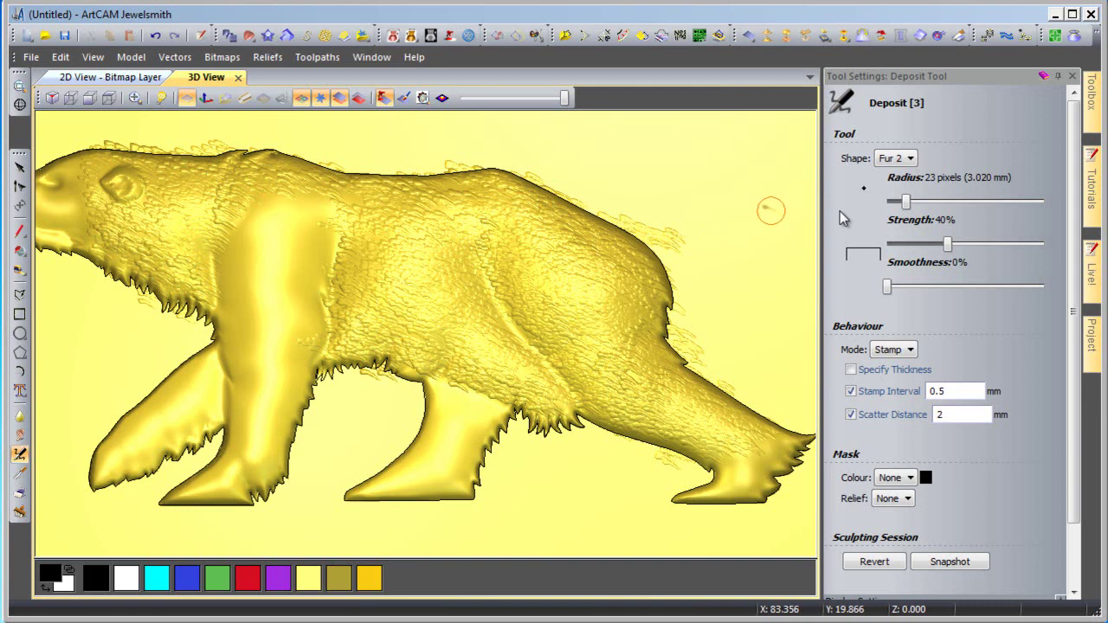
Step: Lower the radius and strength to about 8%, zoom onto the head and stamp fine fur over the cheek and jaw
{"action": "left_click_drag", "start_coordinate": [907, 204], "coordinate": [895, 202]}
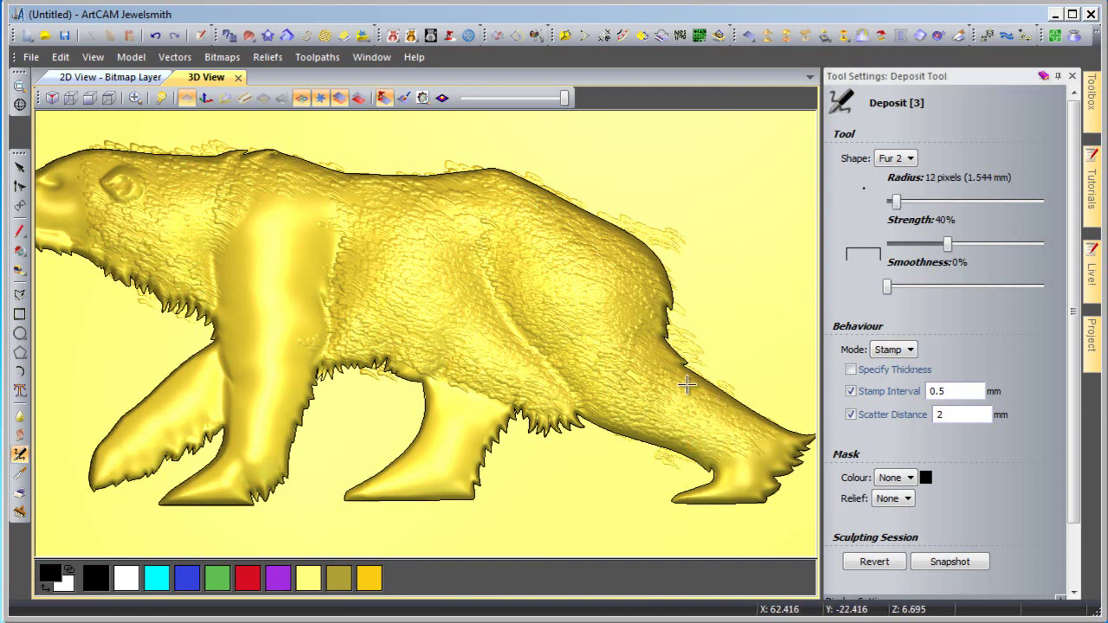
{"action": "left_click_drag", "start_coordinate": [947, 245], "coordinate": [921, 247]}
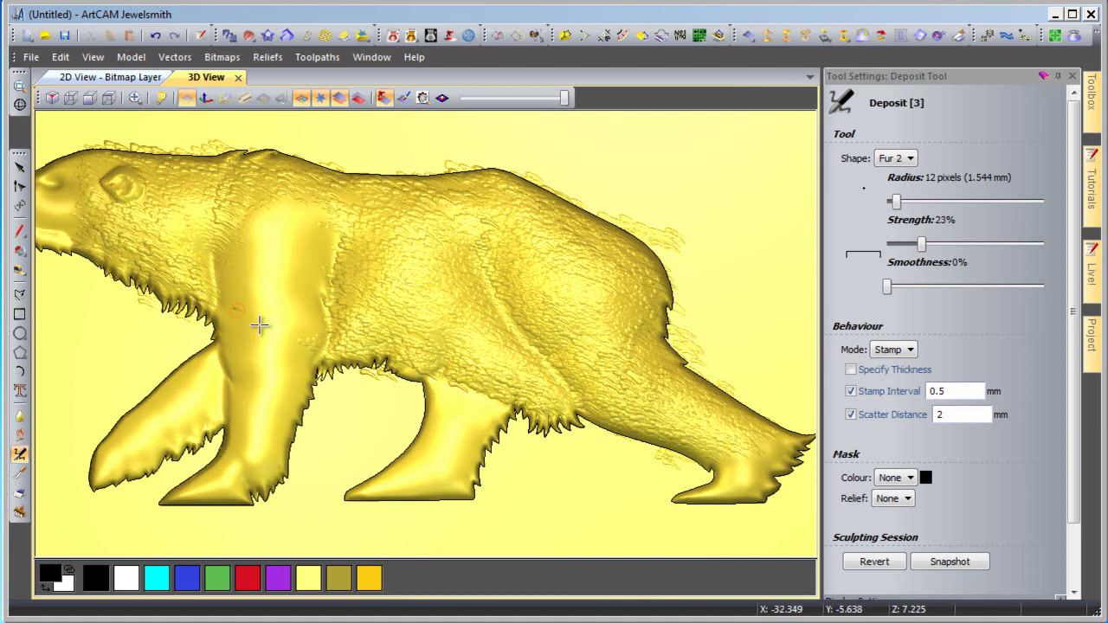
{"action": "middle_click_drag", "start_coordinate": [398, 390], "coordinate": [907, 294]}
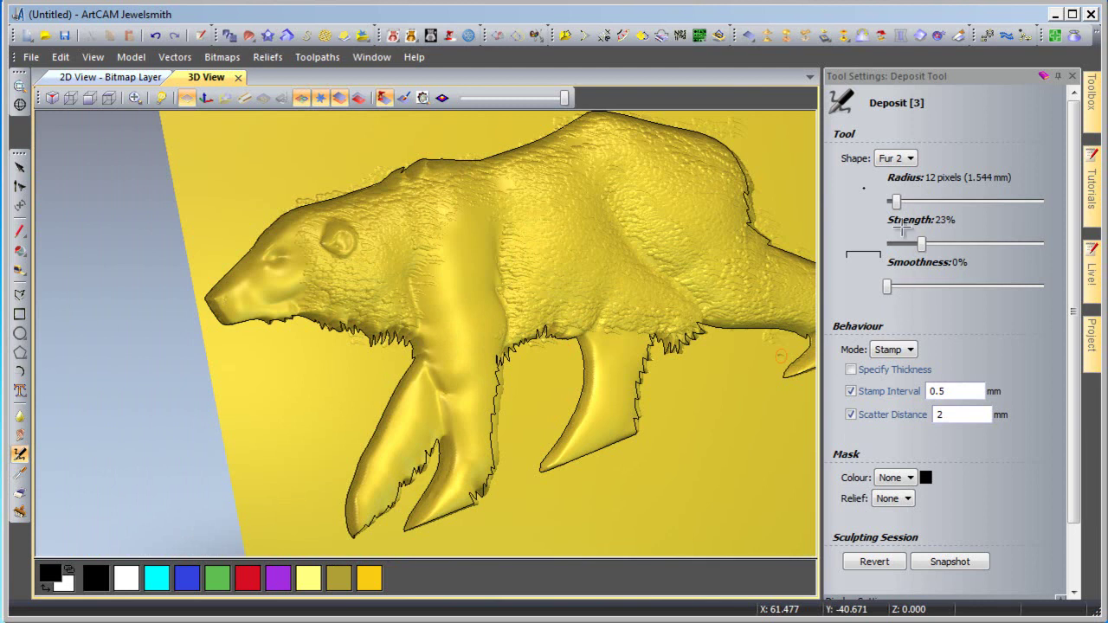
{"action": "left_click_drag", "start_coordinate": [920, 244], "coordinate": [899, 244]}
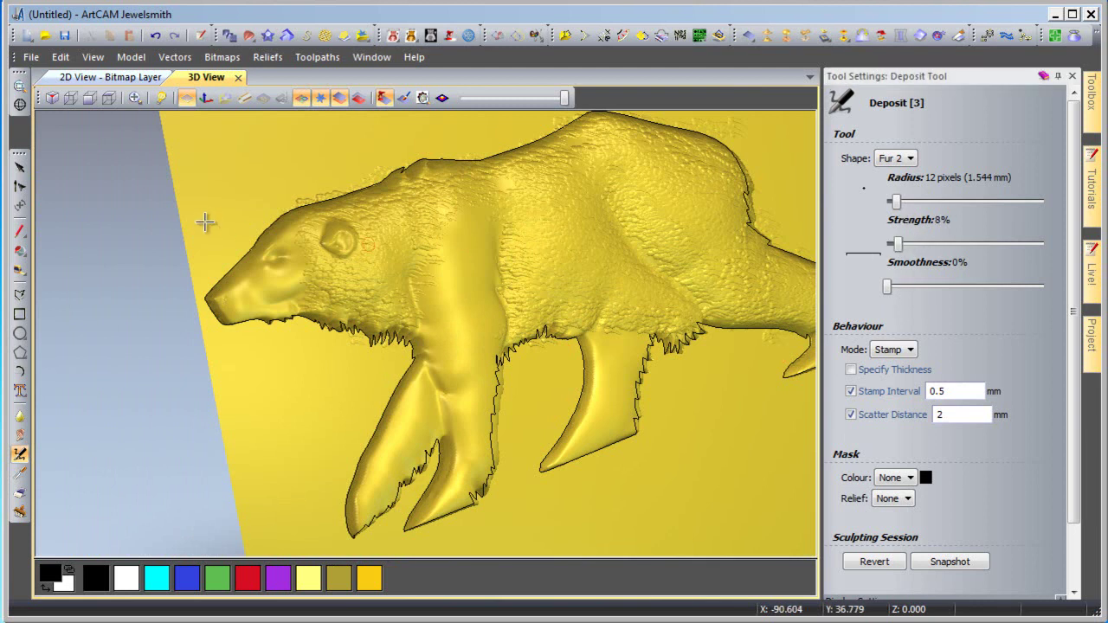
{"action": "left_click", "coordinate": [109, 98]}
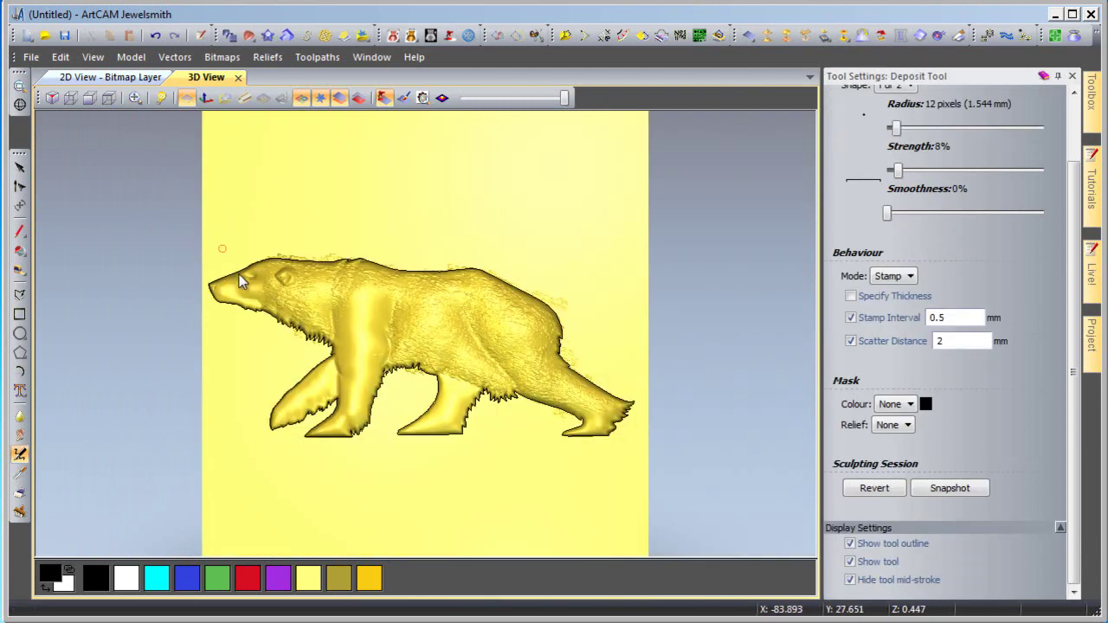
{"action": "scroll", "coordinate": [239, 276], "scroll_direction": "up", "scroll_amount": 3}
{"action": "scroll", "coordinate": [239, 278], "scroll_direction": "up", "scroll_amount": 2}
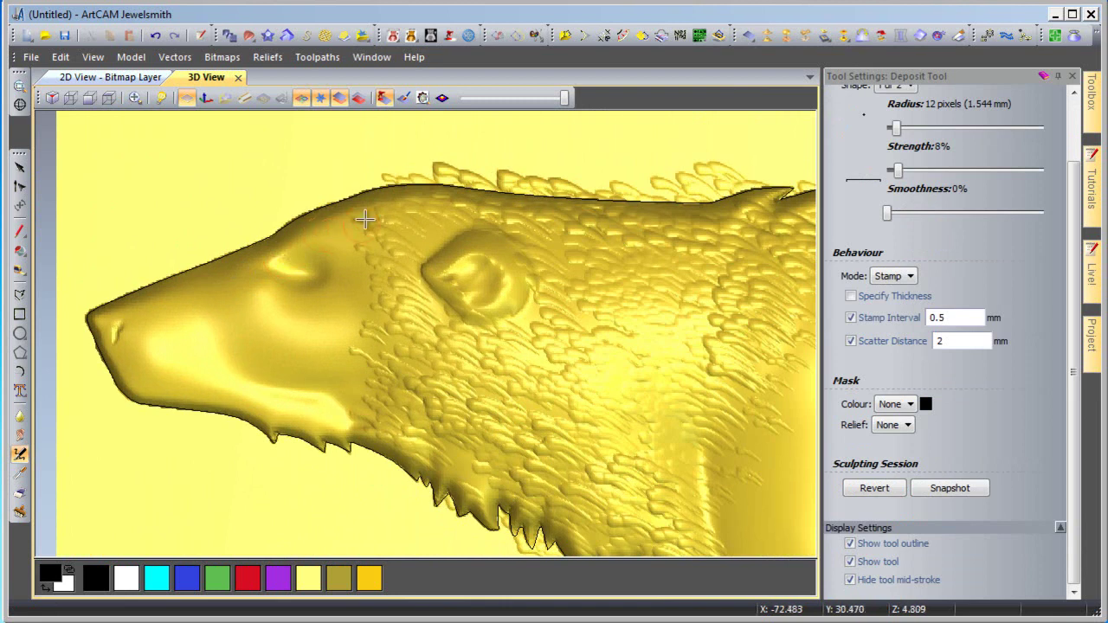
{"action": "mouse_move", "coordinate": [380, 357]}
{"action": "left_mouse_down"}
{"action": "mouse_move", "coordinate": [346, 253]}
{"action": "mouse_move", "coordinate": [366, 421]}
{"action": "mouse_move", "coordinate": [315, 379]}
{"action": "mouse_move", "coordinate": [306, 352]}
{"action": "mouse_move", "coordinate": [332, 394]}
{"action": "mouse_move", "coordinate": [314, 330]}
{"action": "mouse_move", "coordinate": [322, 403]}
{"action": "mouse_move", "coordinate": [269, 330]}
{"action": "mouse_move", "coordinate": [258, 287]}
{"action": "mouse_move", "coordinate": [234, 277]}
{"action": "mouse_move", "coordinate": [245, 367]}
{"action": "mouse_move", "coordinate": [180, 284]}
{"action": "mouse_move", "coordinate": [246, 295]}
{"action": "mouse_move", "coordinate": [256, 322]}
{"action": "mouse_move", "coordinate": [314, 316]}
{"action": "mouse_move", "coordinate": [309, 306]}
{"action": "mouse_move", "coordinate": [368, 263]}
{"action": "left_mouse_up"}
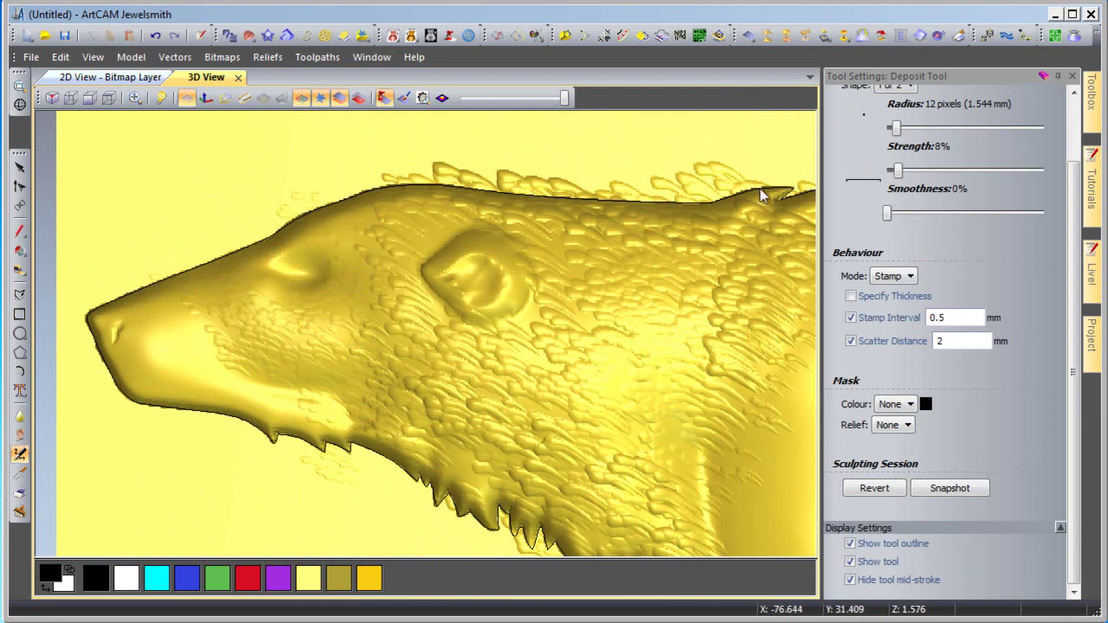
Step: Fine-tune the brush to 6% strength and a 9-pixel radius
{"action": "left_click_drag", "start_coordinate": [903, 177], "coordinate": [900, 178]}
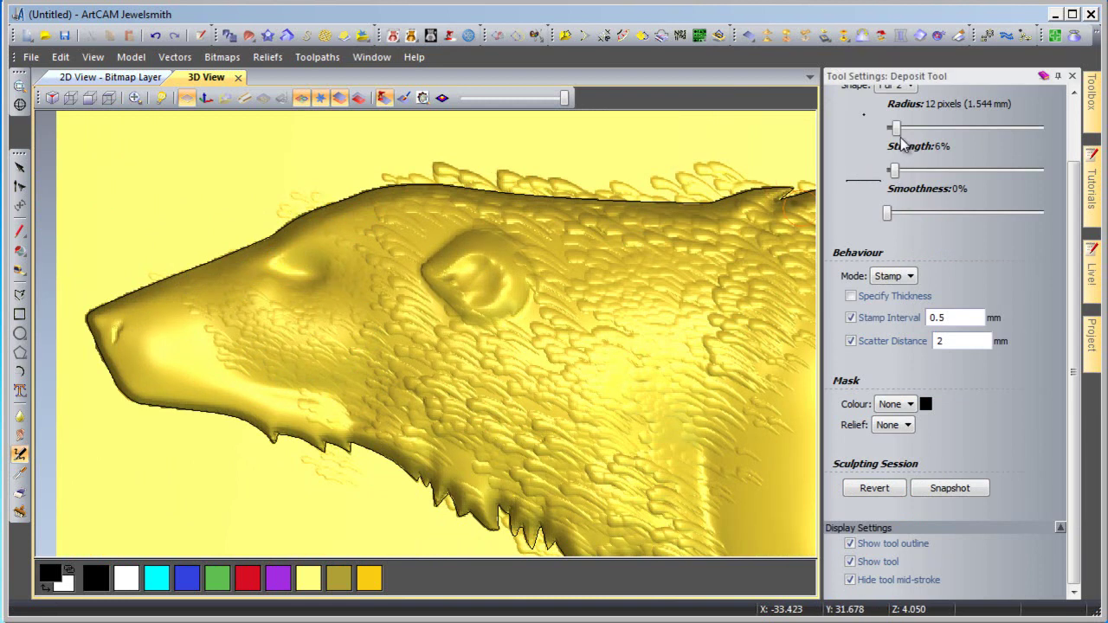
{"action": "left_click_drag", "start_coordinate": [897, 128], "coordinate": [893, 128]}
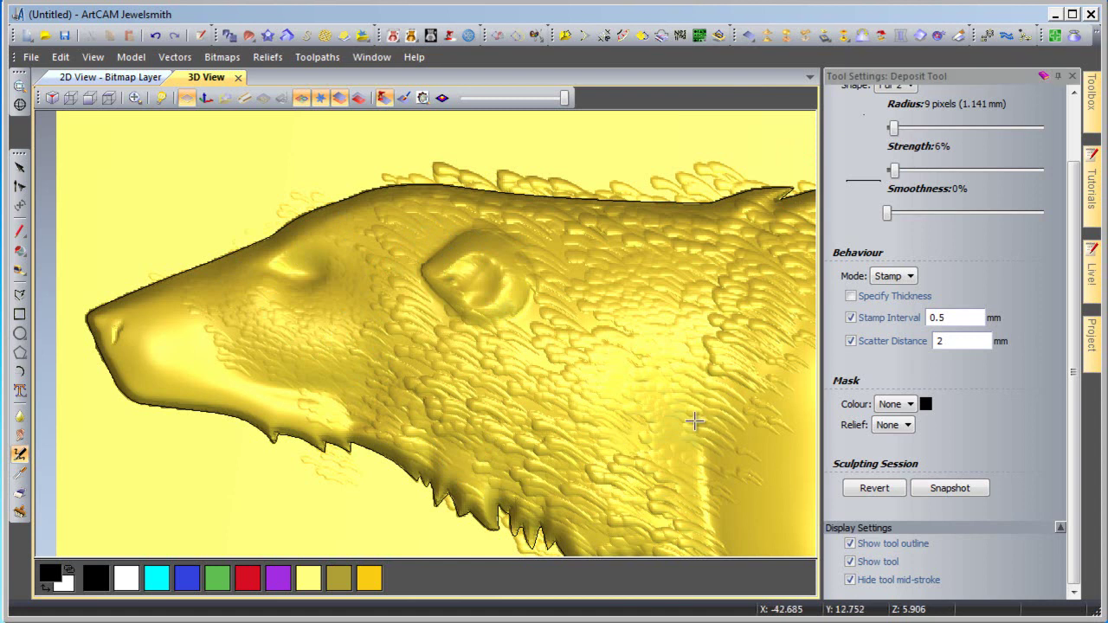
{"action": "scroll", "coordinate": [590, 389], "scroll_direction": "down", "scroll_amount": 4}
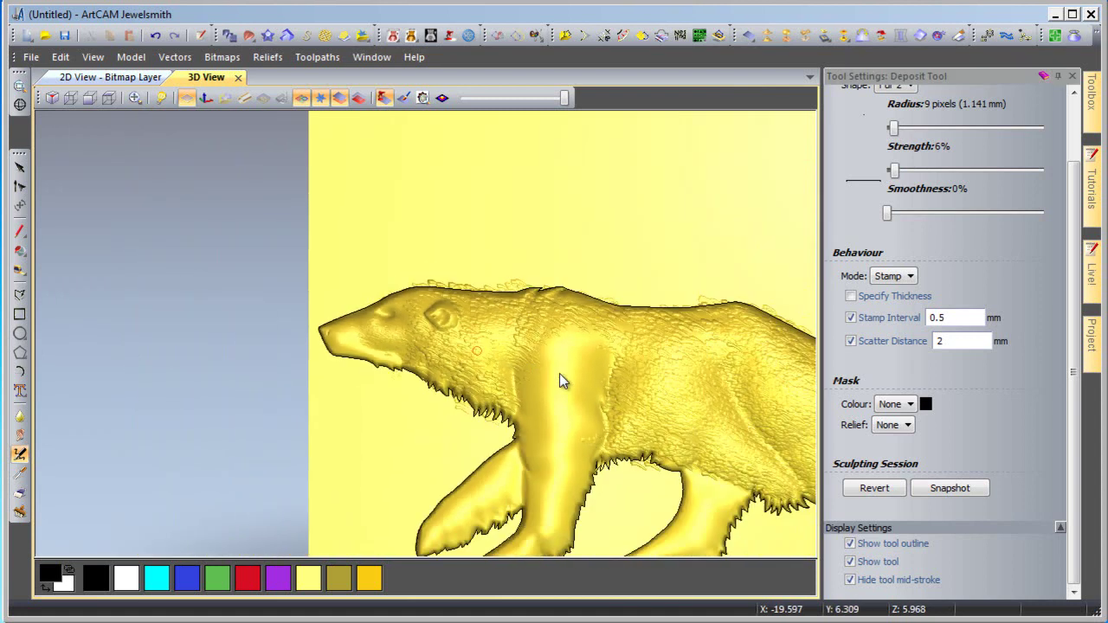
{"action": "scroll", "coordinate": [560, 381], "scroll_direction": "down", "scroll_amount": 2}
{"action": "scroll", "coordinate": [455, 329], "scroll_direction": "up", "scroll_amount": 1}
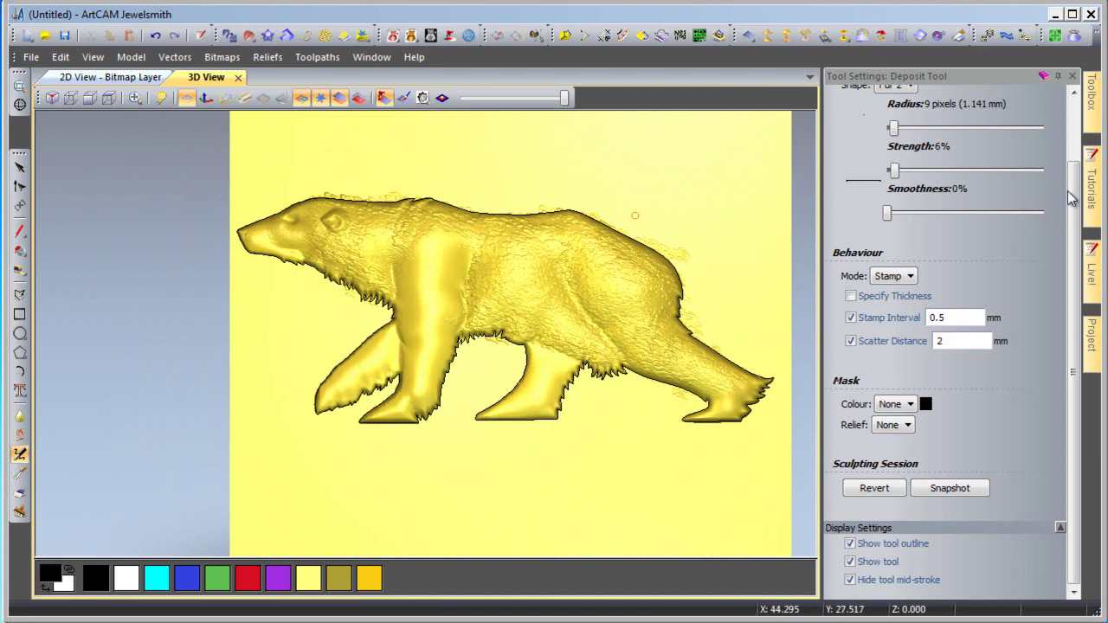
{"action": "scroll", "coordinate": [1071, 197], "scroll_direction": "up", "scroll_amount": 2}
Step: Preview the Fur stamp shape beside the bear at a very large radius and 100% strength
{"action": "left_click", "coordinate": [899, 159]}
{"action": "left_click", "coordinate": [893, 215]}
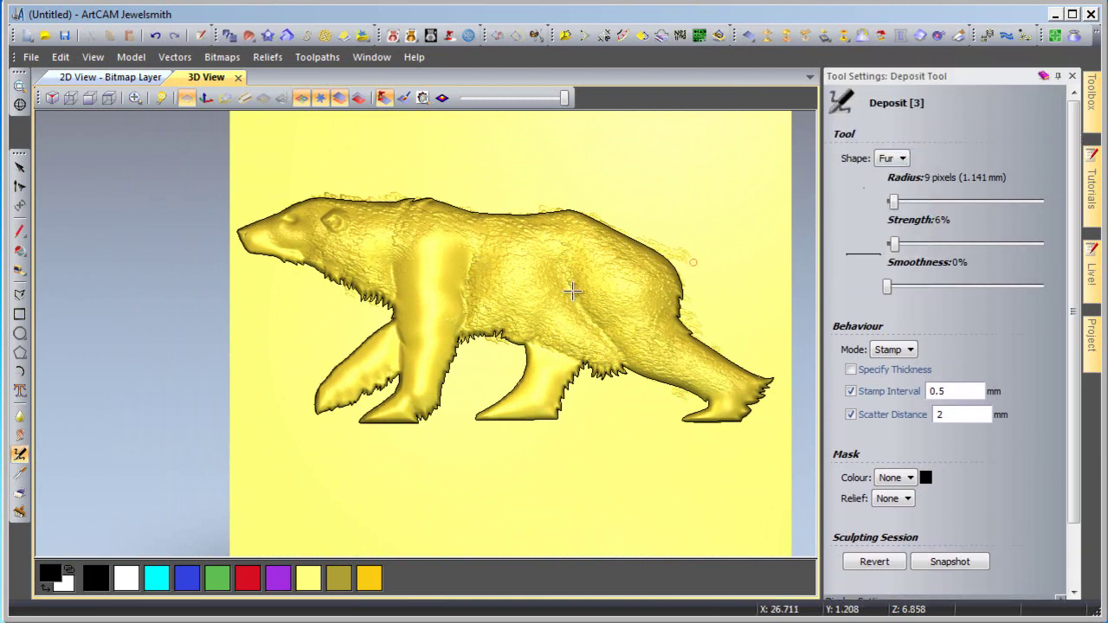
{"action": "left_click", "coordinate": [971, 205]}
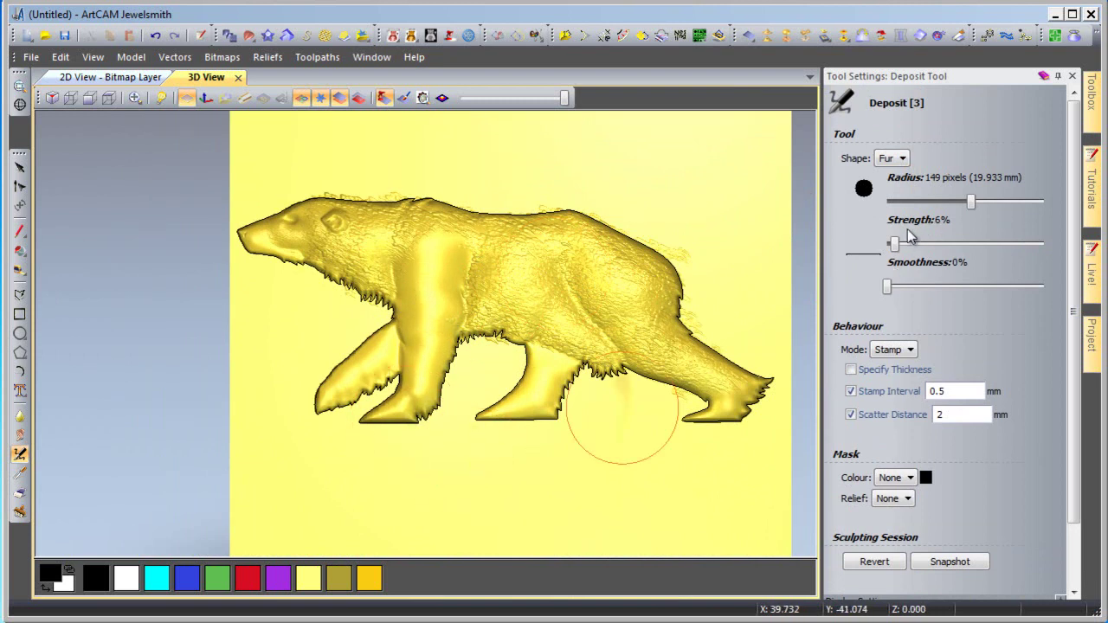
{"action": "left_click_drag", "start_coordinate": [1030, 245], "coordinate": [1048, 245]}
{"action": "left_click", "coordinate": [568, 461]}
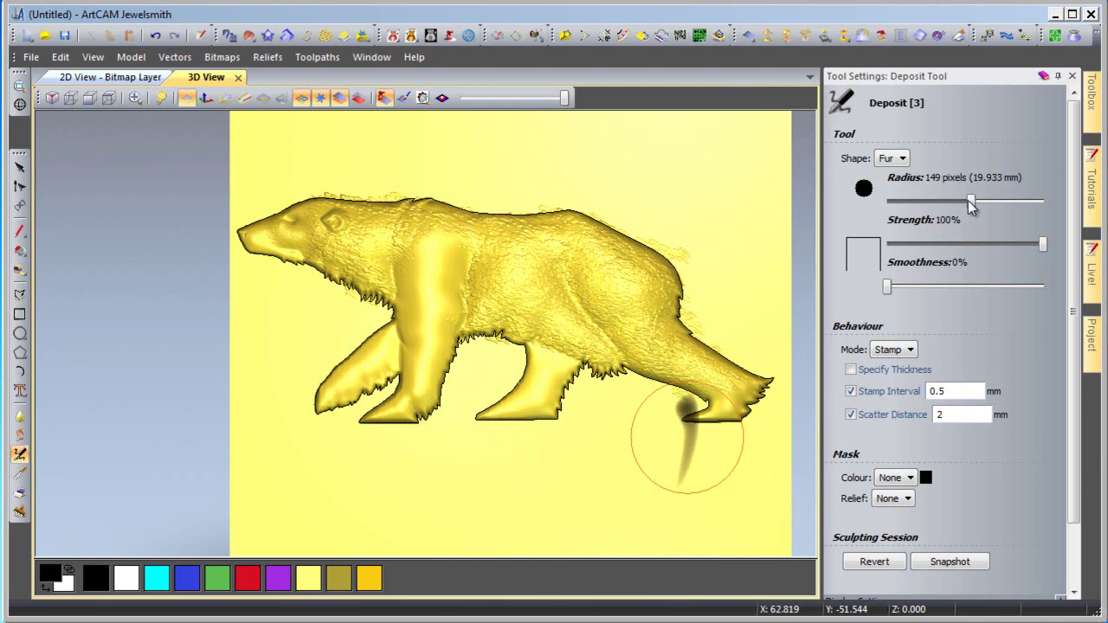
Step: At a 27-pixel radius and about 16% strength, stamp fur strands from the heel up the hind leg
{"action": "mouse_move", "coordinate": [958, 201]}
{"action": "left_mouse_down"}
{"action": "mouse_move", "coordinate": [907, 207]}
{"action": "mouse_move", "coordinate": [911, 246]}
{"action": "mouse_move", "coordinate": [925, 245]}
{"action": "left_mouse_up"}
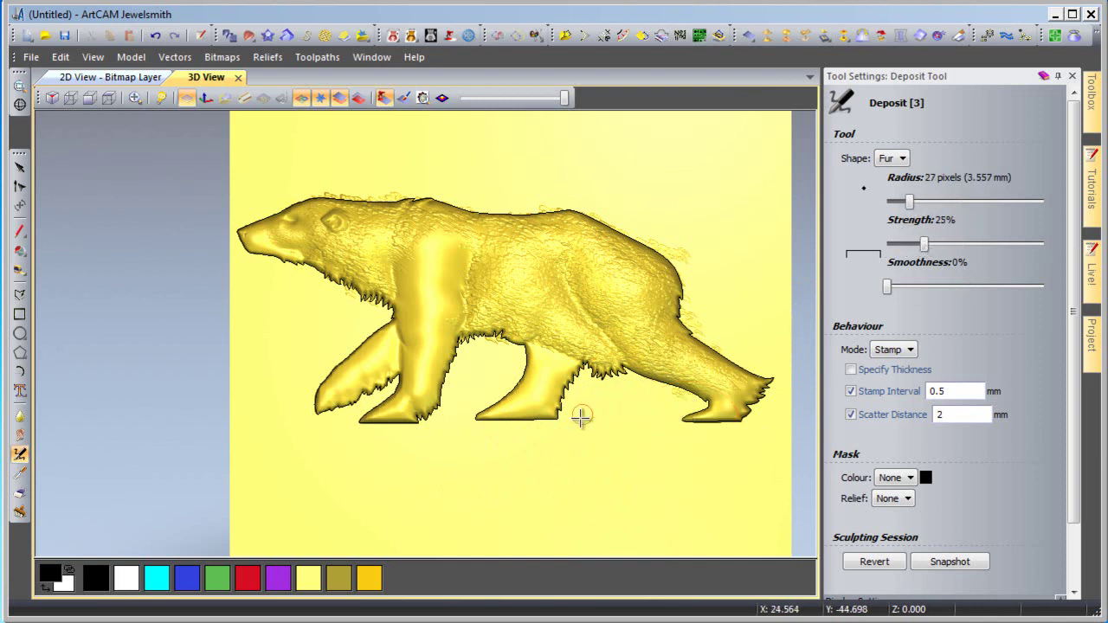
{"action": "scroll", "coordinate": [579, 417], "scroll_direction": "up", "scroll_amount": 3}
{"action": "left_click_drag", "start_coordinate": [581, 247], "coordinate": [430, 204]}
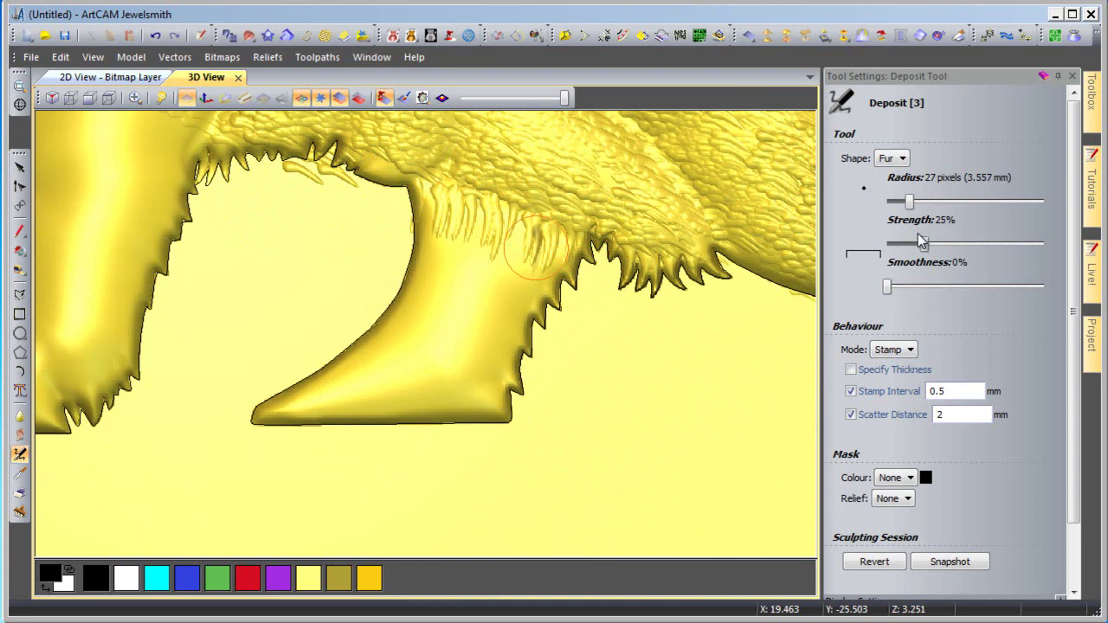
{"action": "left_click_drag", "start_coordinate": [920, 241], "coordinate": [913, 249]}
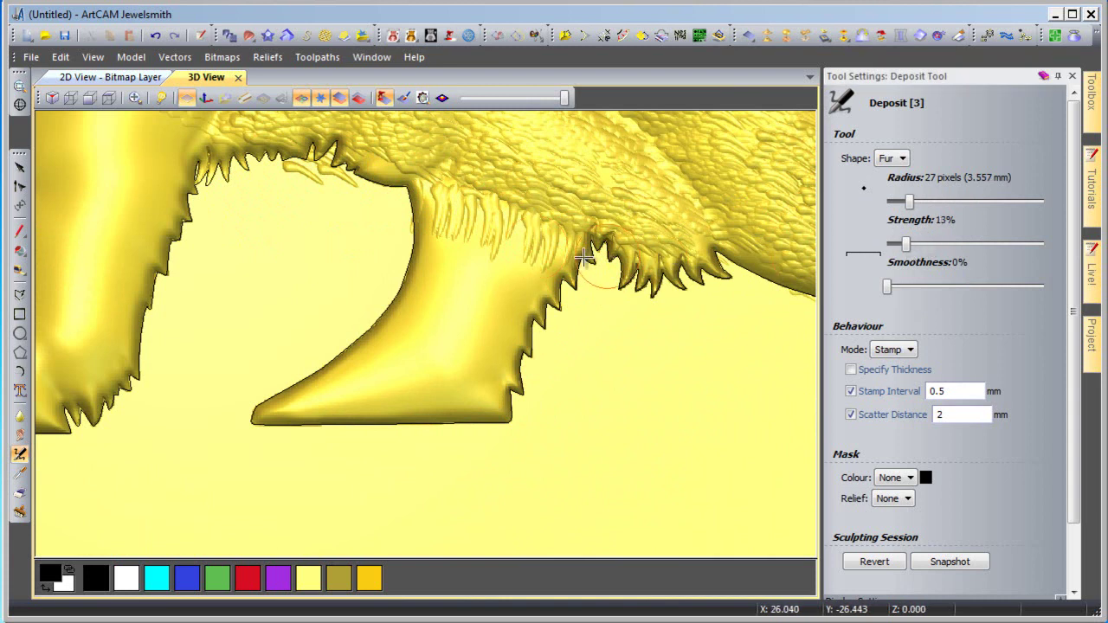
{"action": "mouse_move", "coordinate": [432, 217]}
{"action": "left_mouse_down"}
{"action": "mouse_move", "coordinate": [454, 241]}
{"action": "mouse_move", "coordinate": [561, 258]}
{"action": "mouse_move", "coordinate": [385, 299]}
{"action": "mouse_move", "coordinate": [399, 314]}
{"action": "mouse_move", "coordinate": [504, 307]}
{"action": "mouse_move", "coordinate": [466, 343]}
{"action": "mouse_move", "coordinate": [358, 336]}
{"action": "mouse_move", "coordinate": [485, 355]}
{"action": "mouse_move", "coordinate": [299, 368]}
{"action": "mouse_move", "coordinate": [503, 405]}
{"action": "mouse_move", "coordinate": [317, 354]}
{"action": "left_mouse_up"}
Step: Shrink the radius and stamp fur along the front leg and shoulder, raising strength to 19% then 29%
{"action": "scroll", "coordinate": [317, 354], "scroll_direction": "down", "scroll_amount": 3}
{"action": "scroll", "coordinate": [268, 196], "scroll_direction": "down", "scroll_amount": 2}
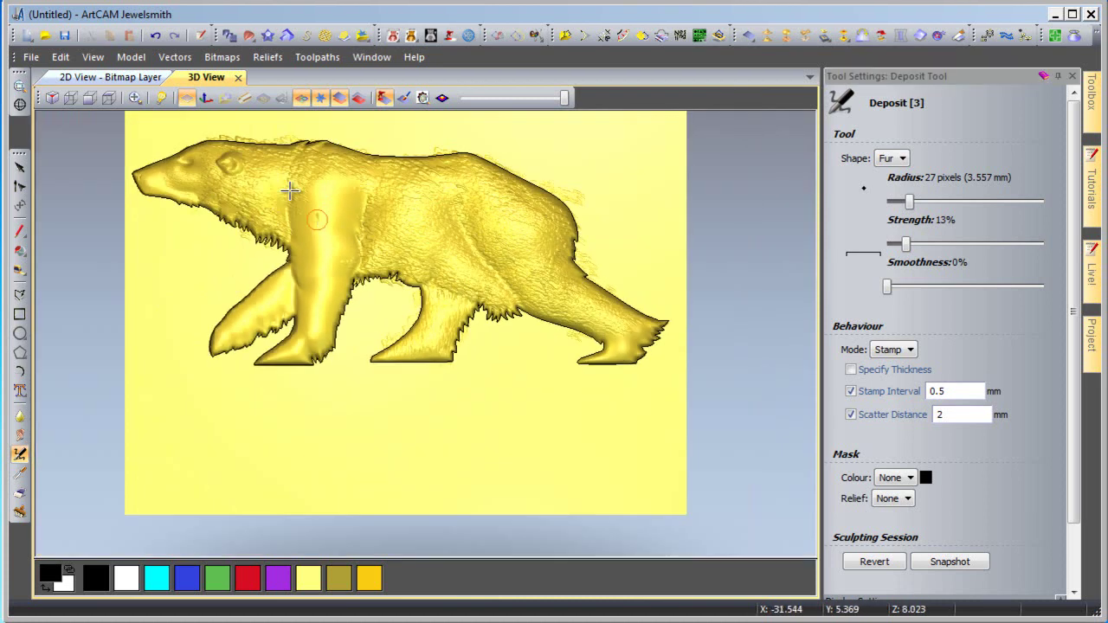
{"action": "left_click_drag", "start_coordinate": [906, 201], "coordinate": [910, 206]}
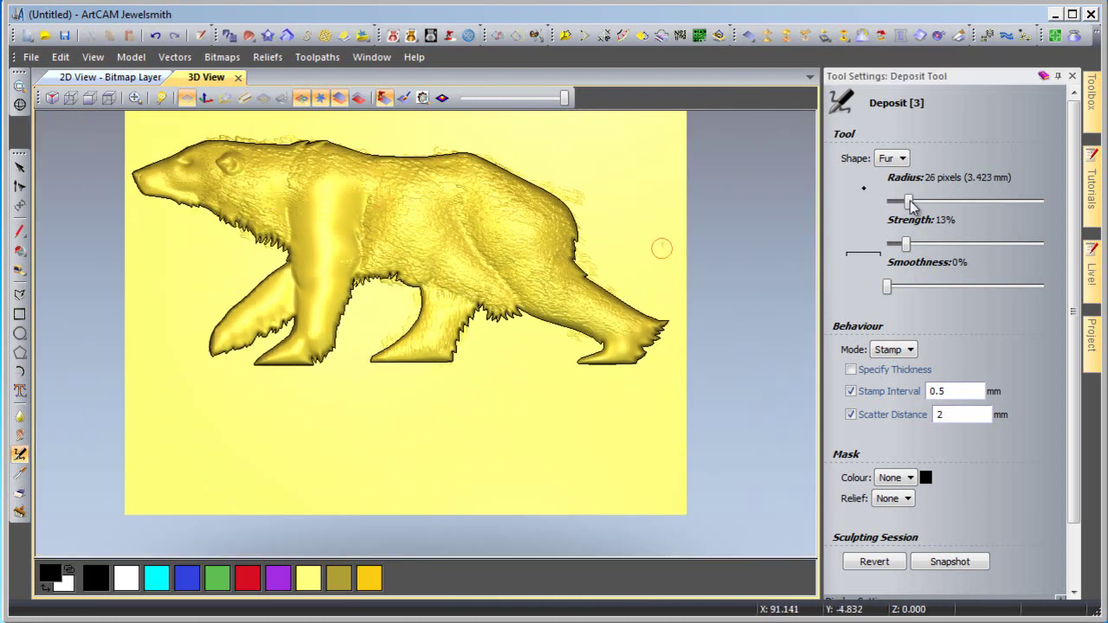
{"action": "key", "text": "Left"}
{"action": "key", "text": "Left"}
{"action": "key", "text": "Left"}
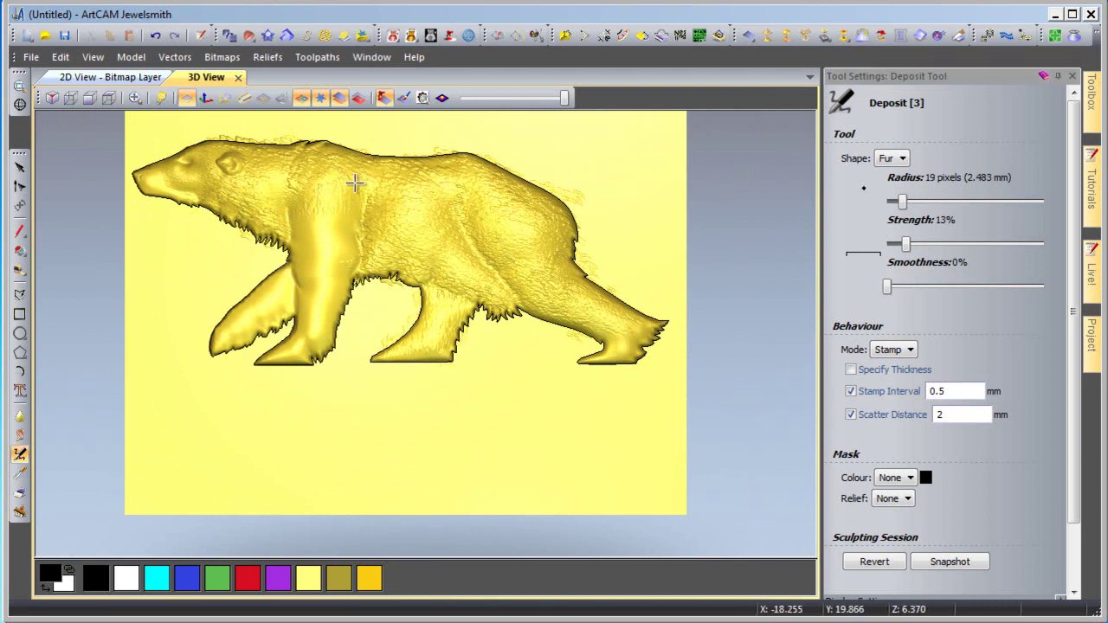
{"action": "mouse_move", "coordinate": [302, 257]}
{"action": "left_mouse_down"}
{"action": "mouse_move", "coordinate": [304, 325]}
{"action": "mouse_move", "coordinate": [332, 298]}
{"action": "mouse_move", "coordinate": [337, 244]}
{"action": "left_mouse_up"}
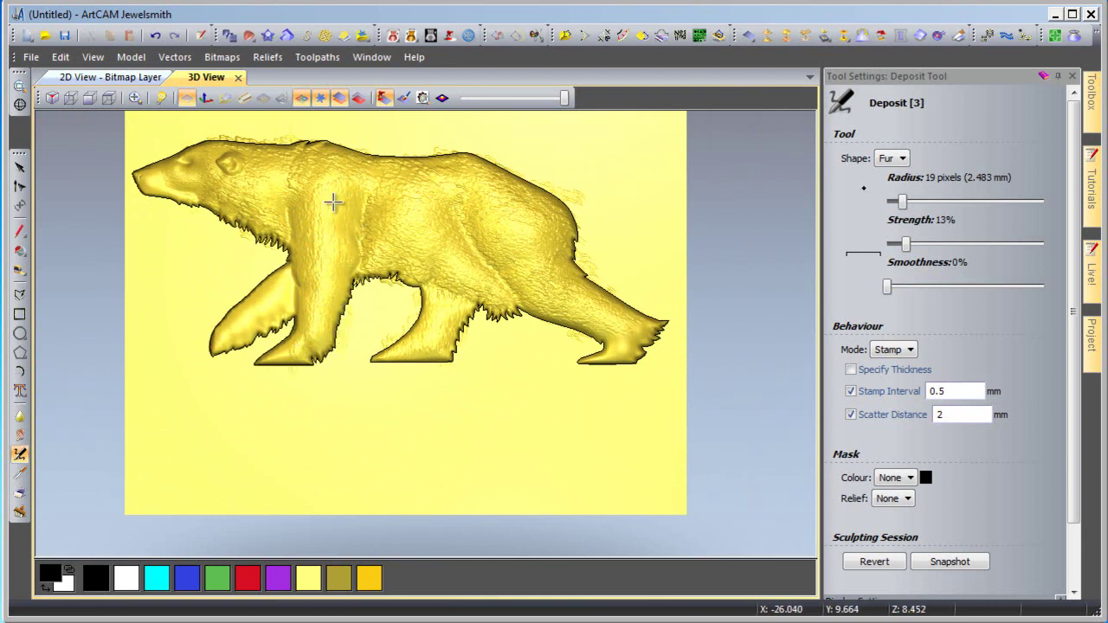
{"action": "left_click_drag", "start_coordinate": [907, 249], "coordinate": [915, 248]}
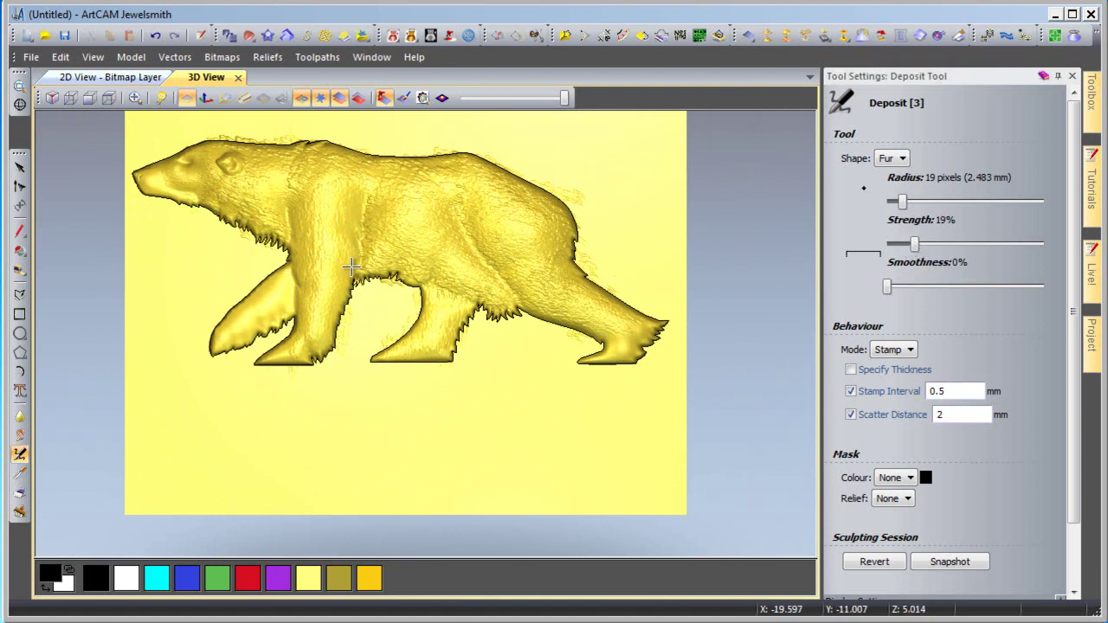
{"action": "left_click_drag", "start_coordinate": [350, 208], "coordinate": [336, 311]}
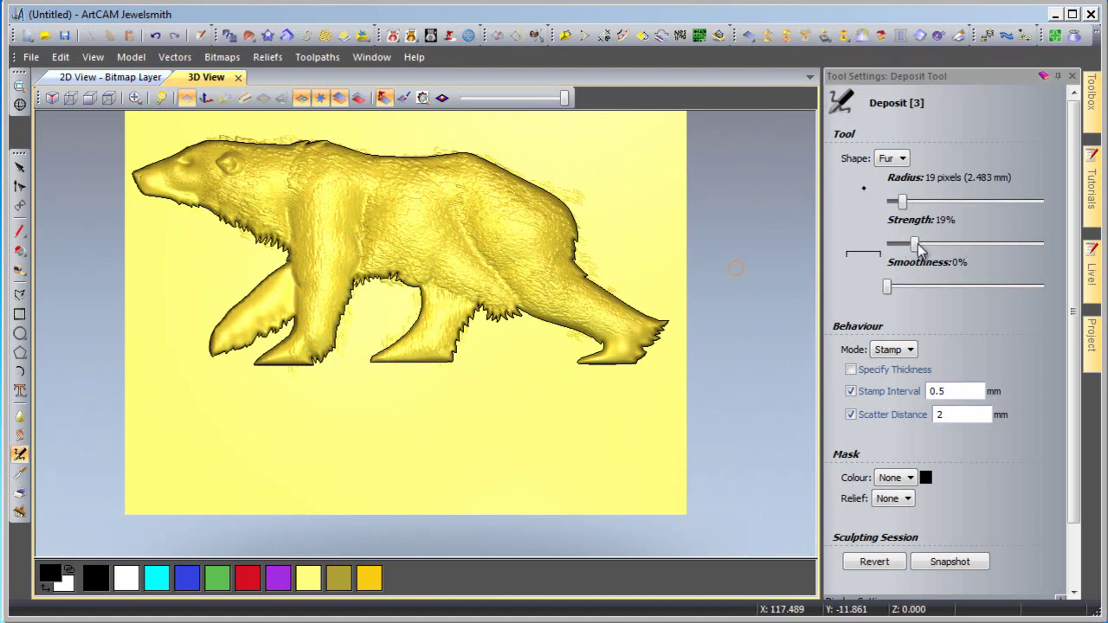
{"action": "left_click_drag", "start_coordinate": [920, 249], "coordinate": [935, 248]}
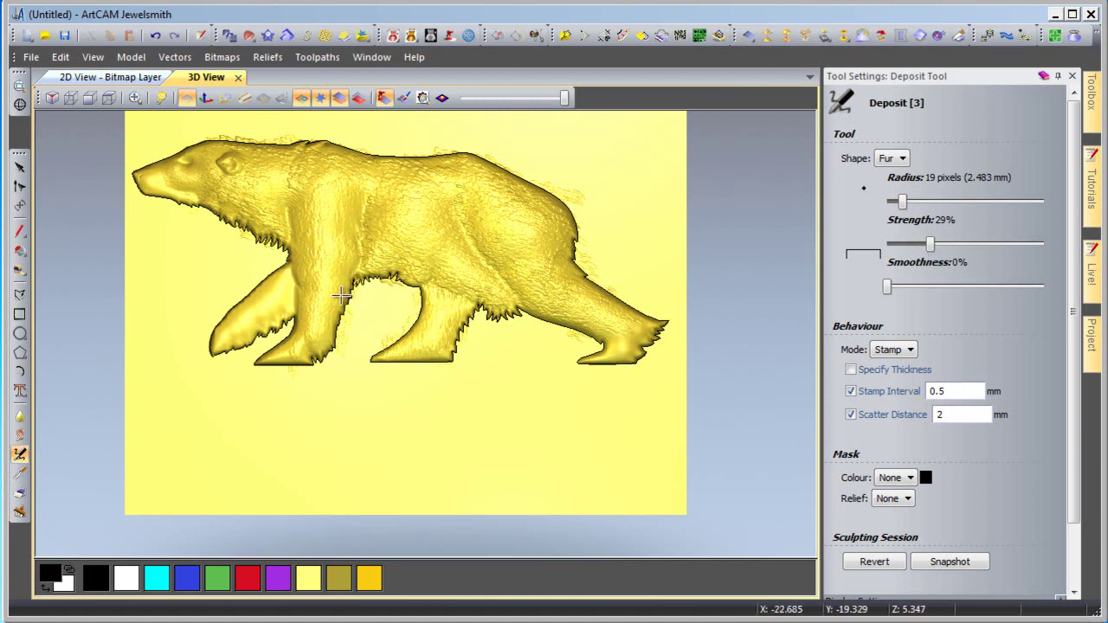
{"action": "left_click_drag", "start_coordinate": [342, 296], "coordinate": [355, 217]}
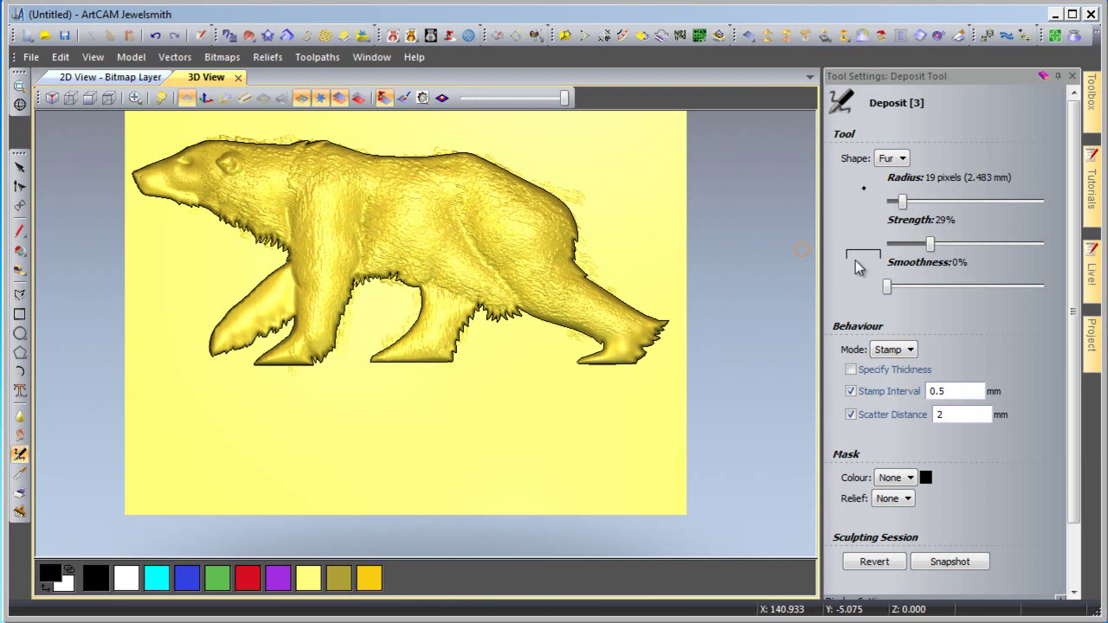
Step: Set 22% smoothness, stamp the shoulder and front leg, then at 16% strength add fur to the underside
{"action": "left_click_drag", "start_coordinate": [889, 292], "coordinate": [920, 291]}
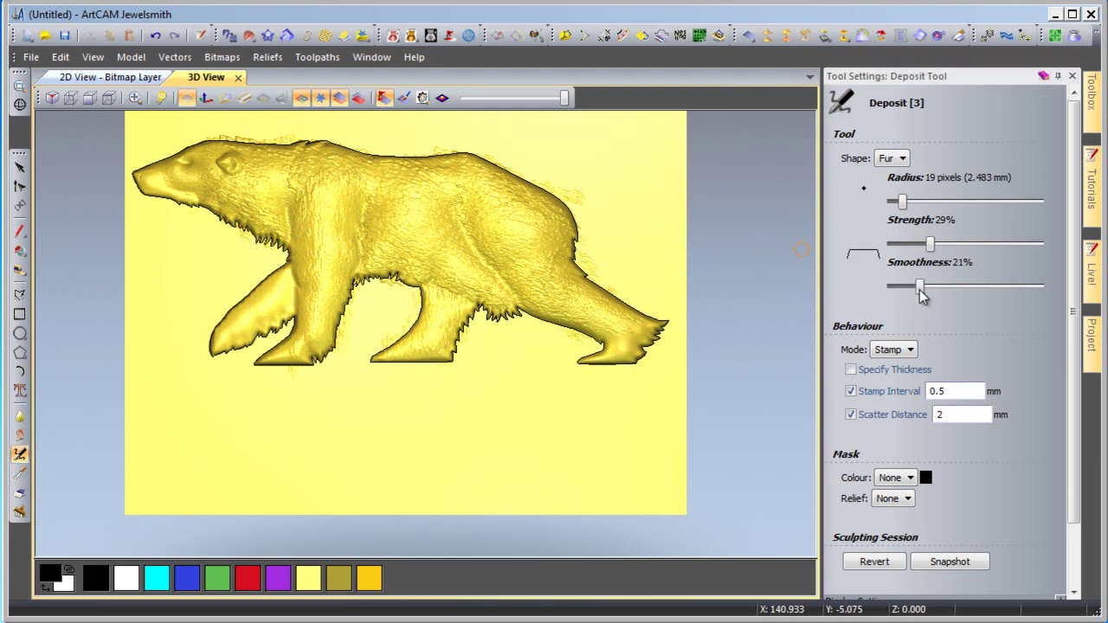
{"action": "left_click", "coordinate": [356, 188]}
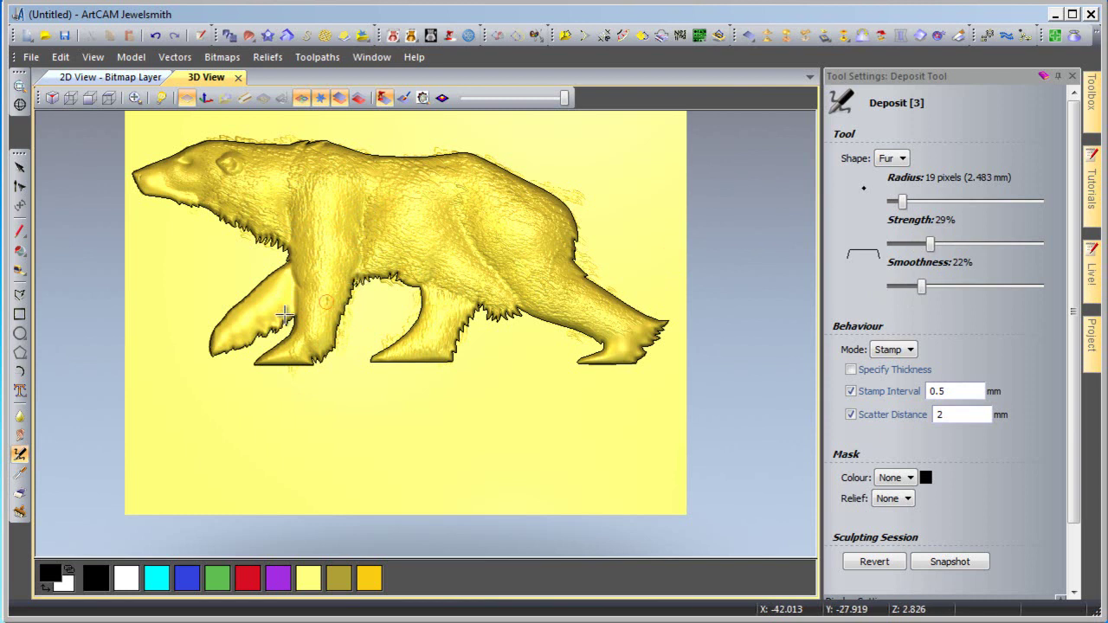
{"action": "mouse_move", "coordinate": [272, 291]}
{"action": "left_mouse_down"}
{"action": "mouse_move", "coordinate": [257, 329]}
{"action": "mouse_move", "coordinate": [240, 336]}
{"action": "mouse_move", "coordinate": [237, 312]}
{"action": "mouse_move", "coordinate": [287, 283]}
{"action": "mouse_move", "coordinate": [216, 353]}
{"action": "left_mouse_up"}
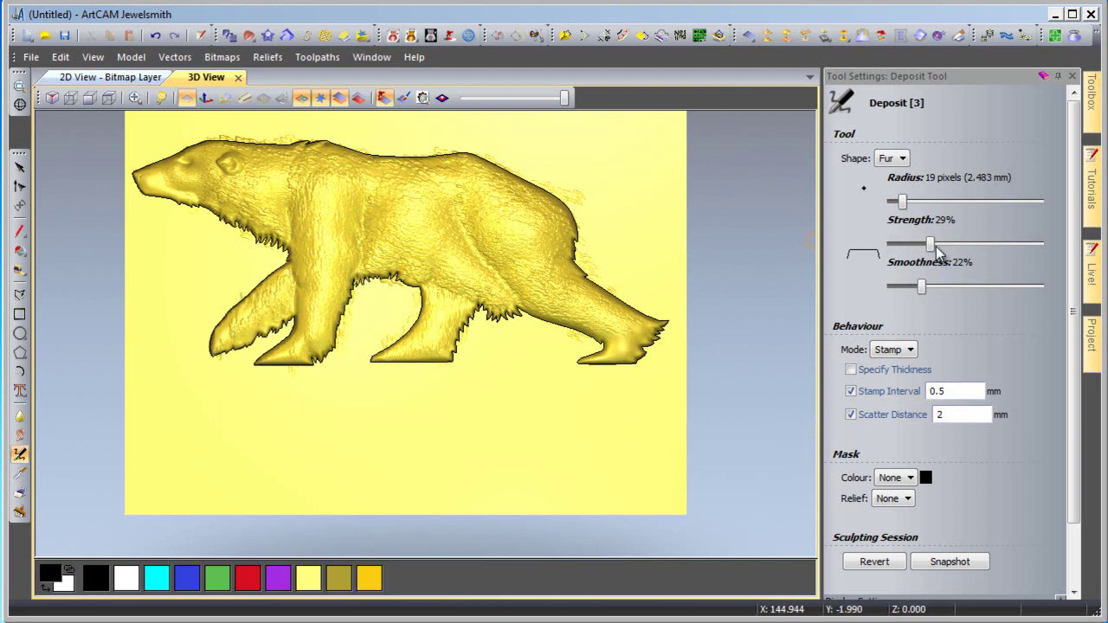
{"action": "left_click_drag", "start_coordinate": [931, 245], "coordinate": [910, 245]}
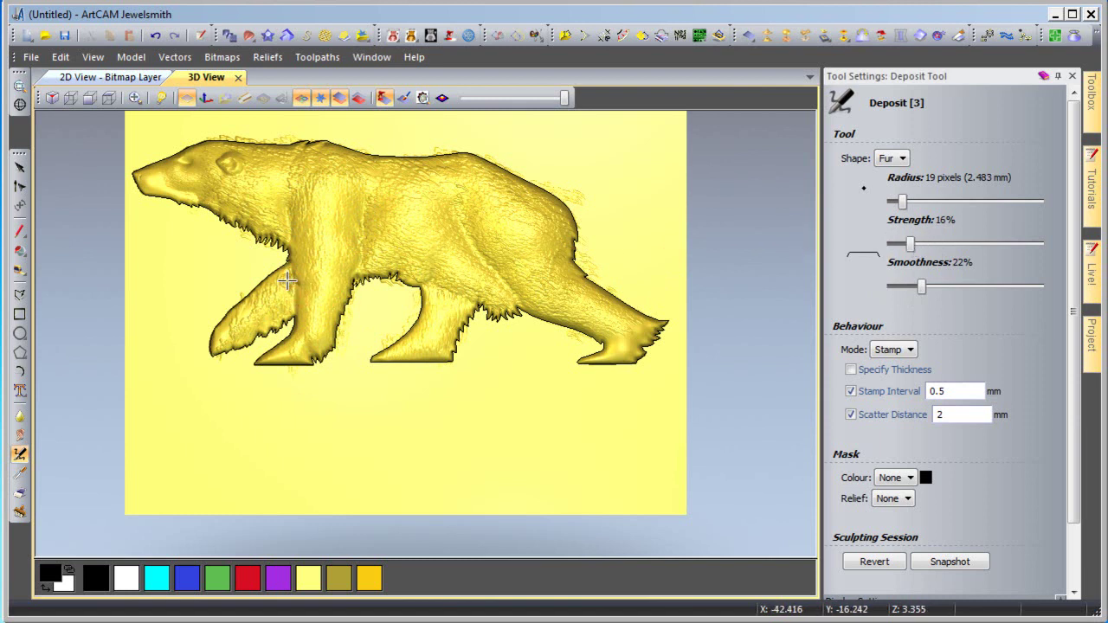
{"action": "left_click_drag", "start_coordinate": [286, 279], "coordinate": [215, 345]}
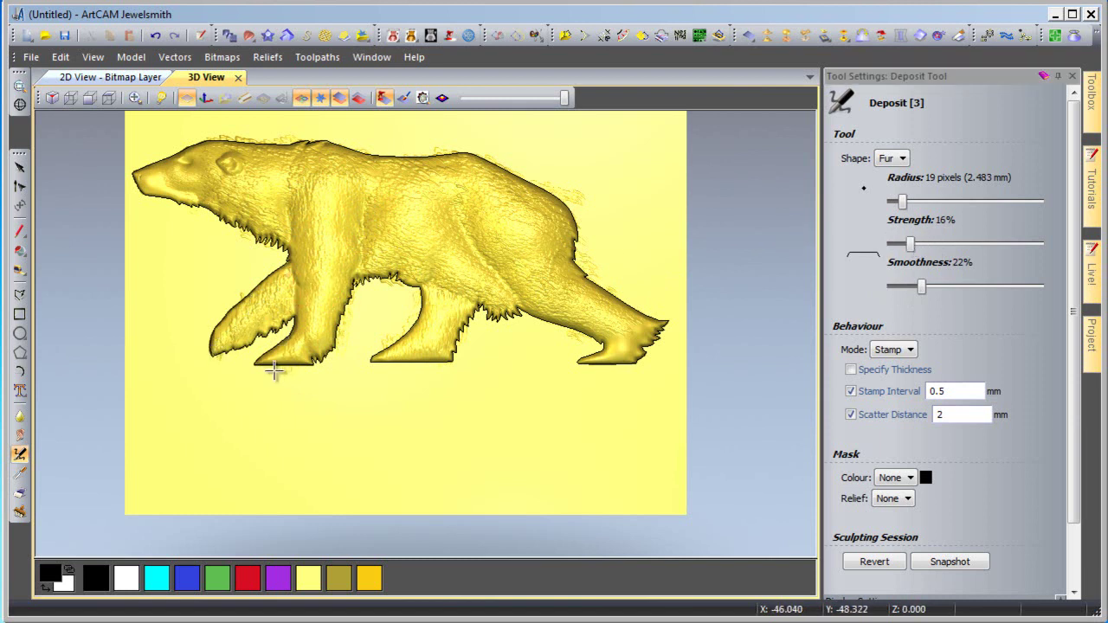
{"action": "mouse_move", "coordinate": [431, 352]}
{"action": "left_mouse_down"}
{"action": "mouse_move", "coordinate": [637, 360]}
{"action": "mouse_move", "coordinate": [578, 368]}
{"action": "mouse_move", "coordinate": [627, 359]}
{"action": "mouse_move", "coordinate": [599, 347]}
{"action": "left_mouse_up"}
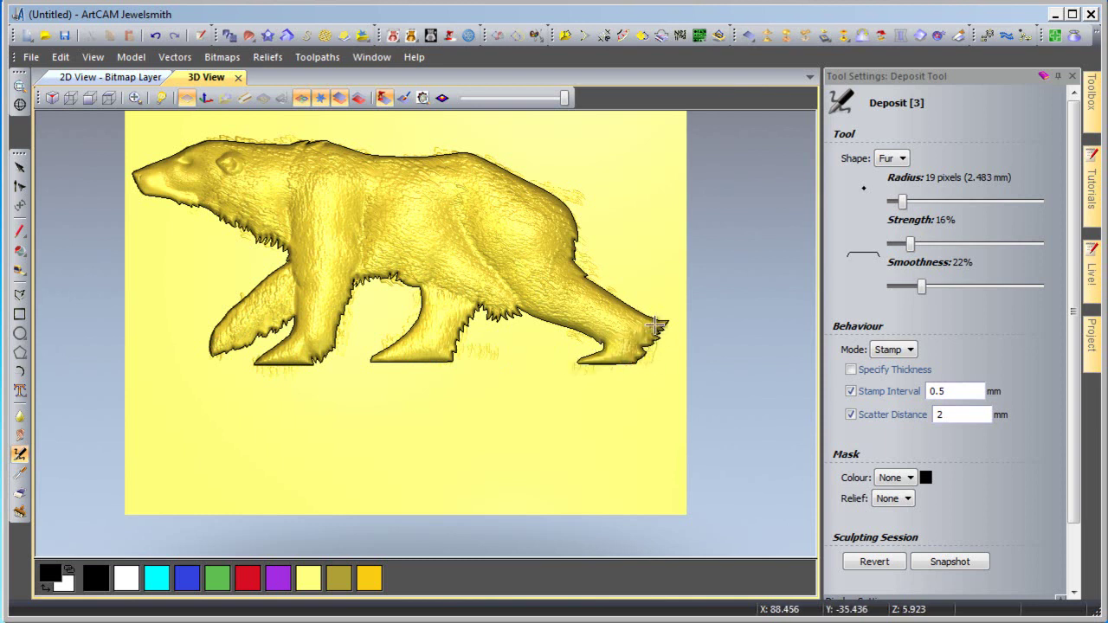
{"action": "scroll", "coordinate": [420, 292], "scroll_direction": "up", "scroll_amount": 3}
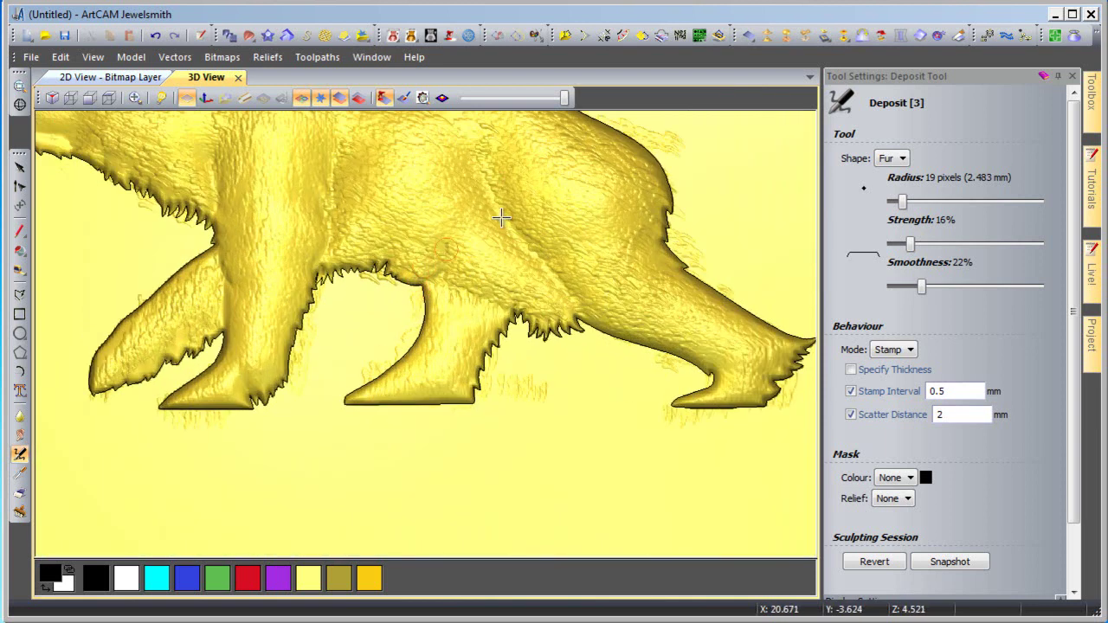
Step: Zoom in on the head and stamp fur from the eye up to the forehead
{"action": "scroll", "coordinate": [428, 276], "scroll_direction": "up", "scroll_amount": 2}
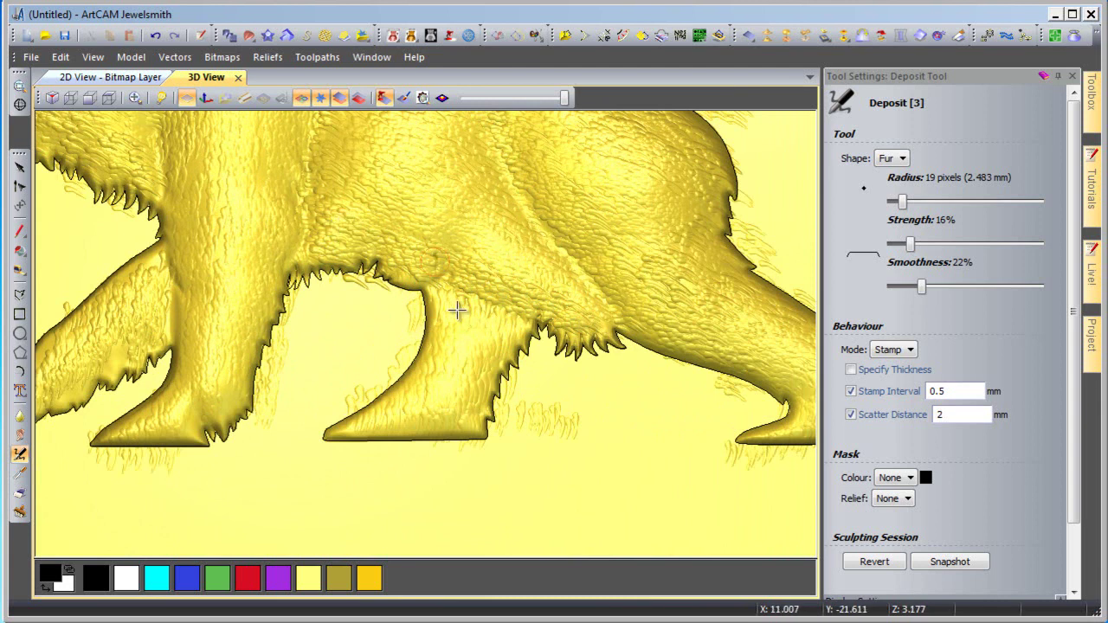
{"action": "scroll", "coordinate": [472, 299], "scroll_direction": "down", "scroll_amount": 1}
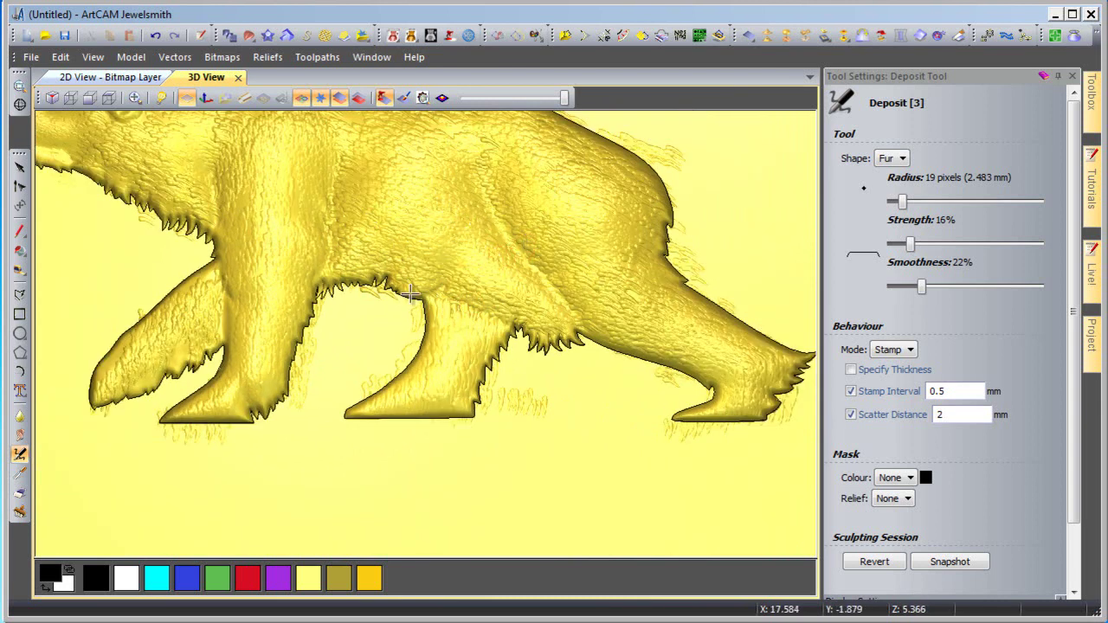
{"action": "scroll", "coordinate": [411, 294], "scroll_direction": "down", "scroll_amount": 1}
{"action": "scroll", "coordinate": [271, 274], "scroll_direction": "up", "scroll_amount": 1}
{"action": "scroll", "coordinate": [434, 240], "scroll_direction": "up", "scroll_amount": 2}
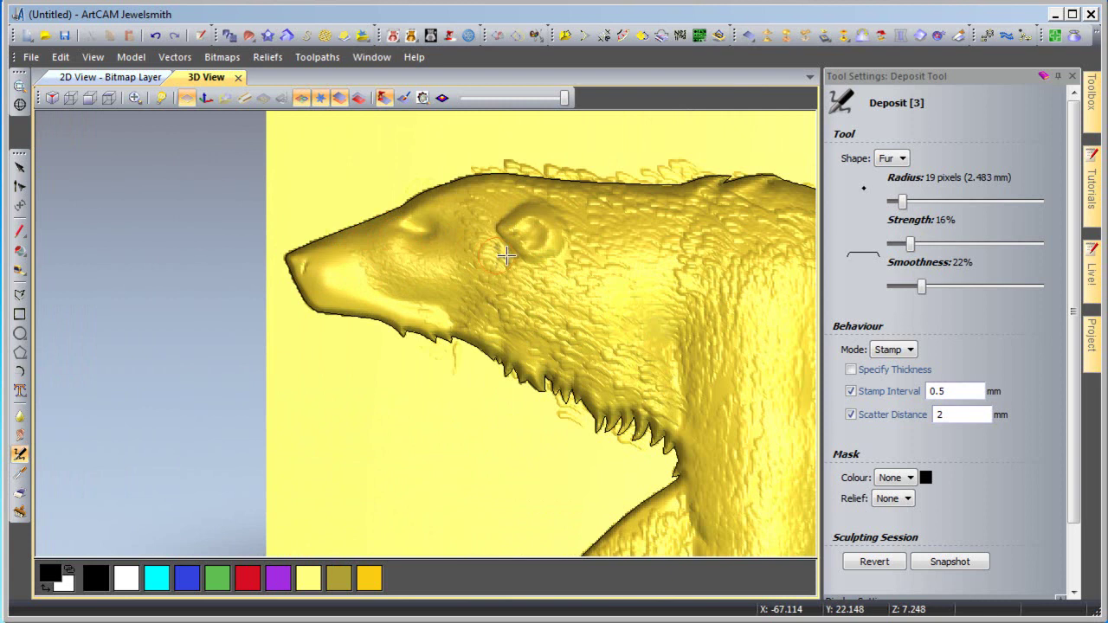
{"action": "mouse_move", "coordinate": [506, 255]}
{"action": "left_mouse_down"}
{"action": "mouse_move", "coordinate": [488, 192]}
{"action": "mouse_move", "coordinate": [396, 198]}
{"action": "mouse_move", "coordinate": [510, 173]}
{"action": "mouse_move", "coordinate": [660, 191]}
{"action": "mouse_move", "coordinate": [631, 227]}
{"action": "left_mouse_up"}
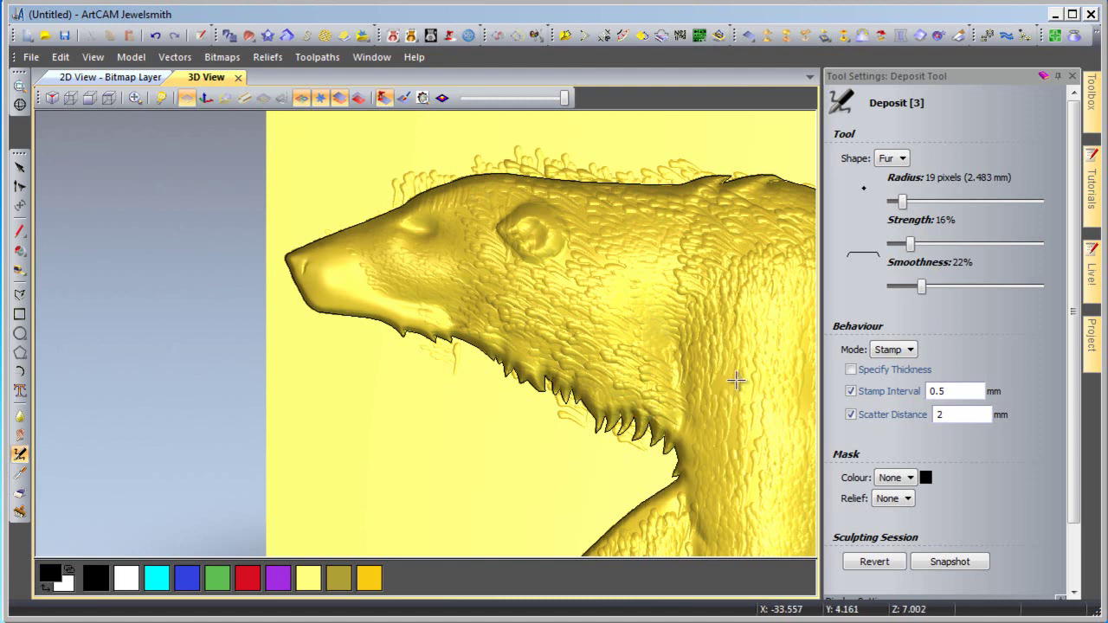
{"action": "scroll", "coordinate": [720, 443], "scroll_direction": "up", "scroll_amount": 3}
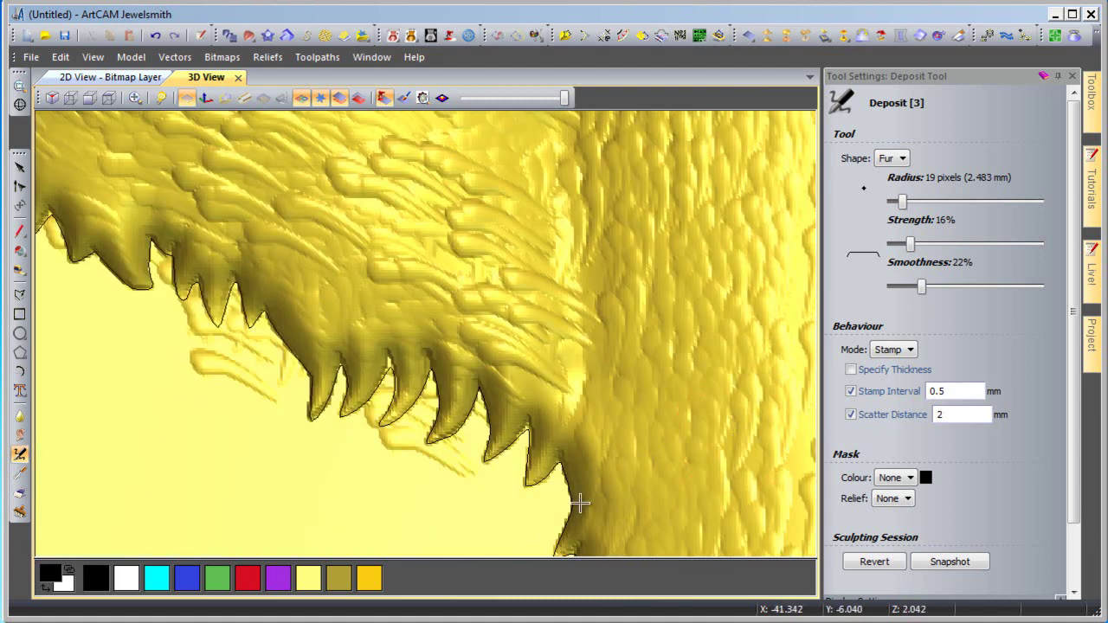
{"action": "scroll", "coordinate": [571, 497], "scroll_direction": "down", "scroll_amount": 5}
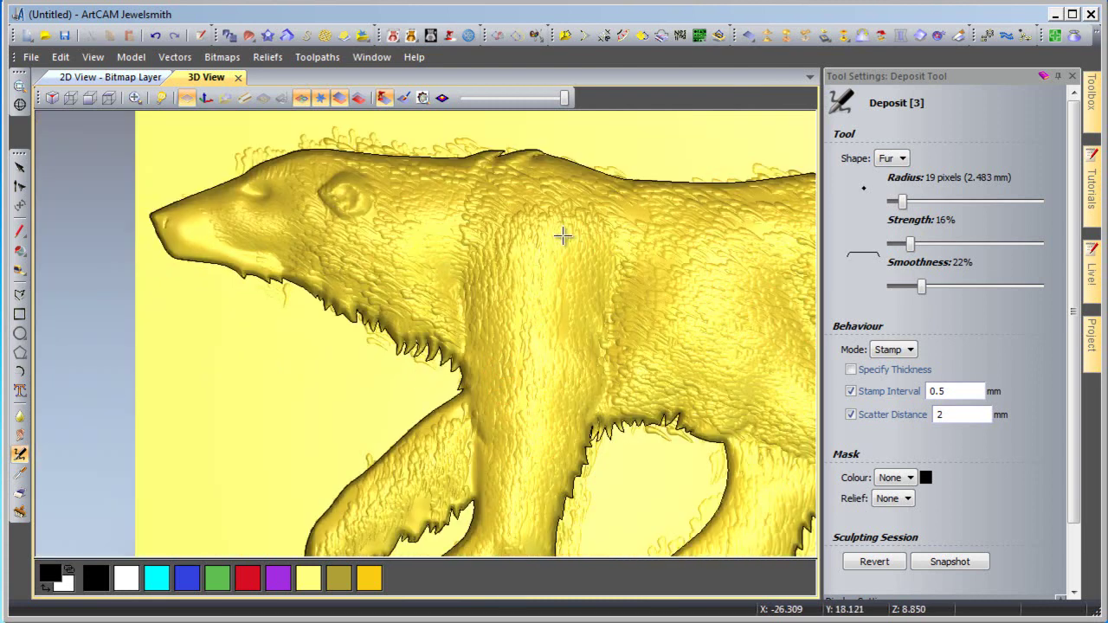
{"action": "scroll", "coordinate": [511, 406], "scroll_direction": "down", "scroll_amount": 4}
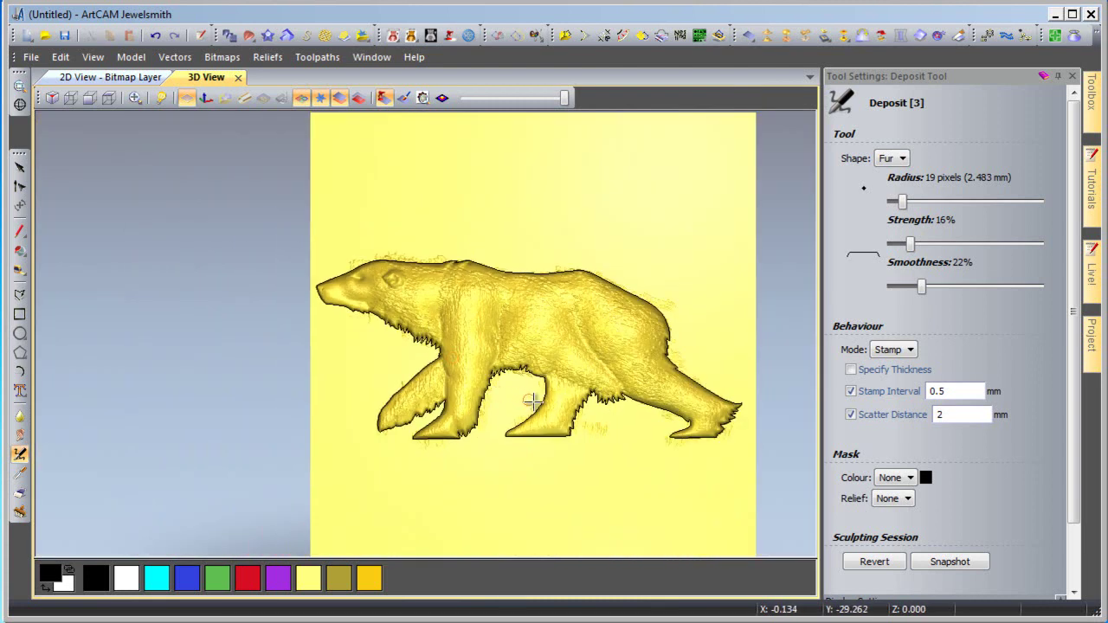
Step: Switch to Select, pick the bear outline and use Zero Rest in the Shape Editor to flatten the background
{"action": "right_click", "coordinate": [525, 231]}
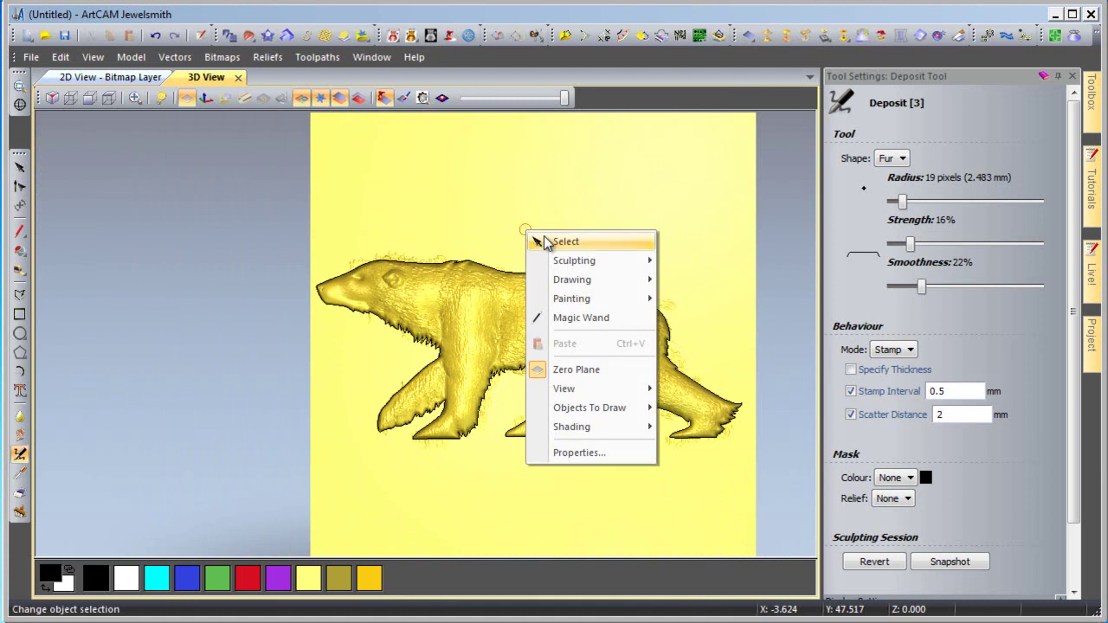
{"action": "left_click", "coordinate": [541, 239]}
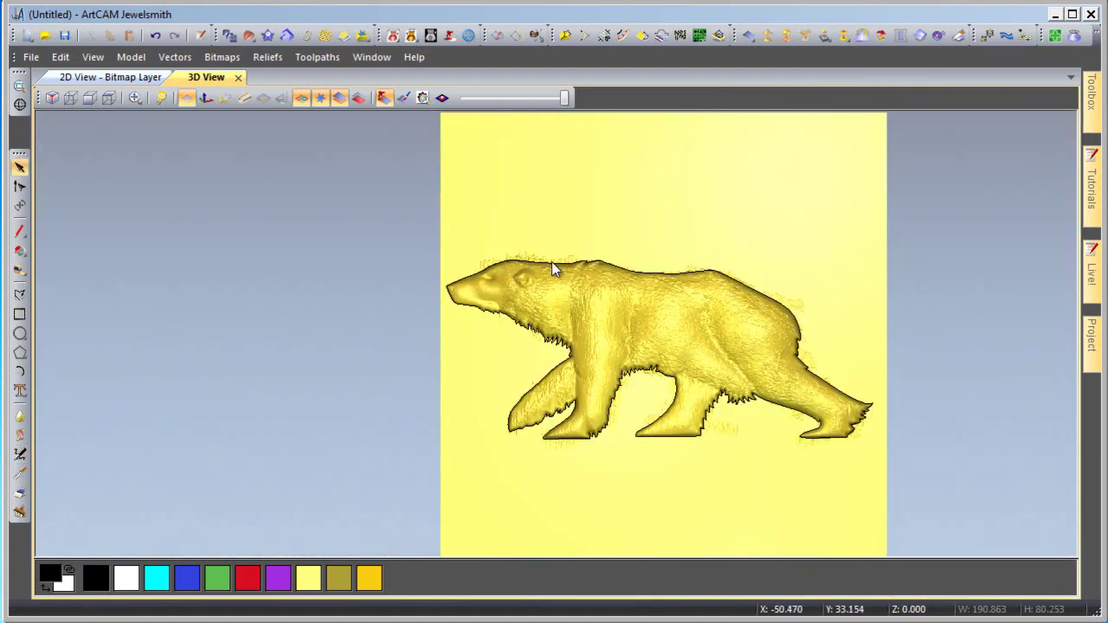
{"action": "left_click", "coordinate": [551, 261]}
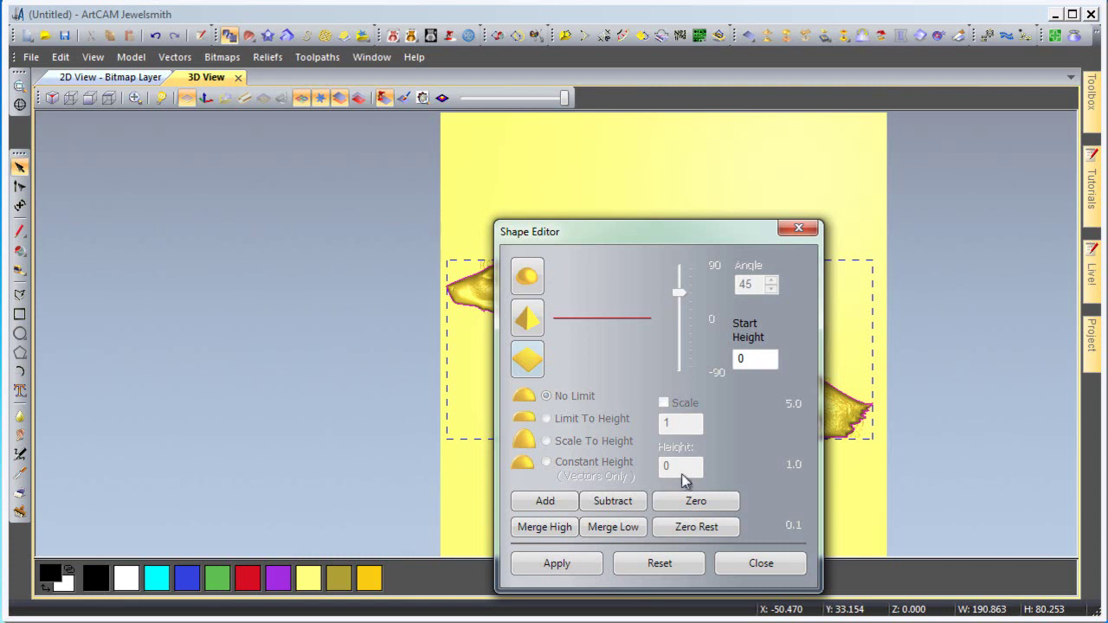
{"action": "left_click", "coordinate": [708, 526]}
{"action": "left_click", "coordinate": [759, 560]}
{"action": "left_click", "coordinate": [693, 467]}
{"action": "scroll", "coordinate": [664, 385], "scroll_direction": "up", "scroll_amount": 3}
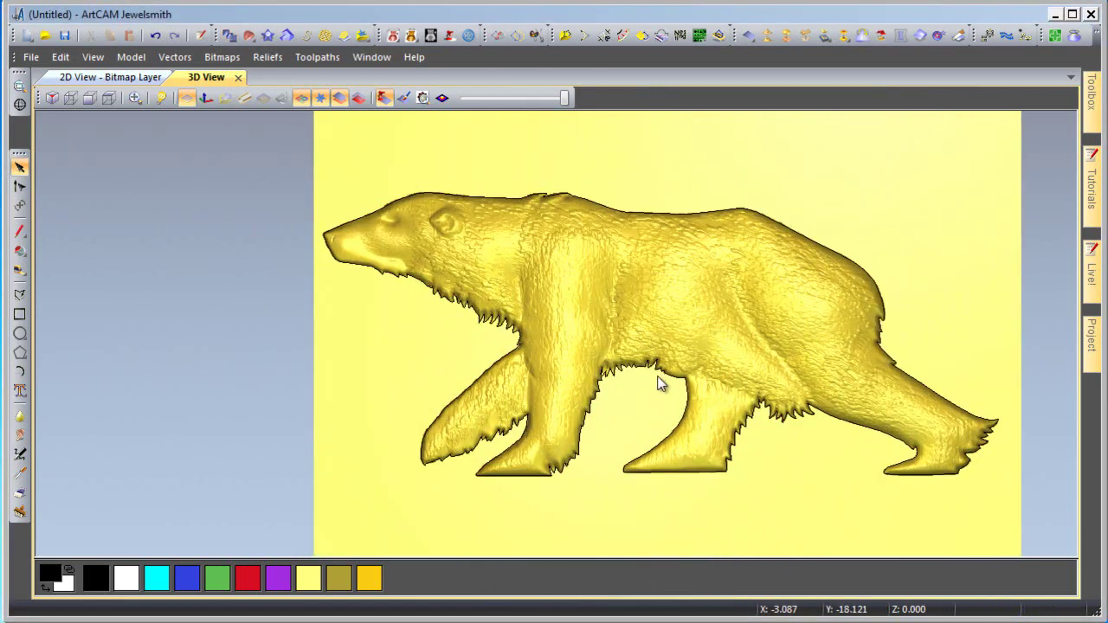
{"action": "scroll", "coordinate": [659, 383], "scroll_direction": "up", "scroll_amount": 2}
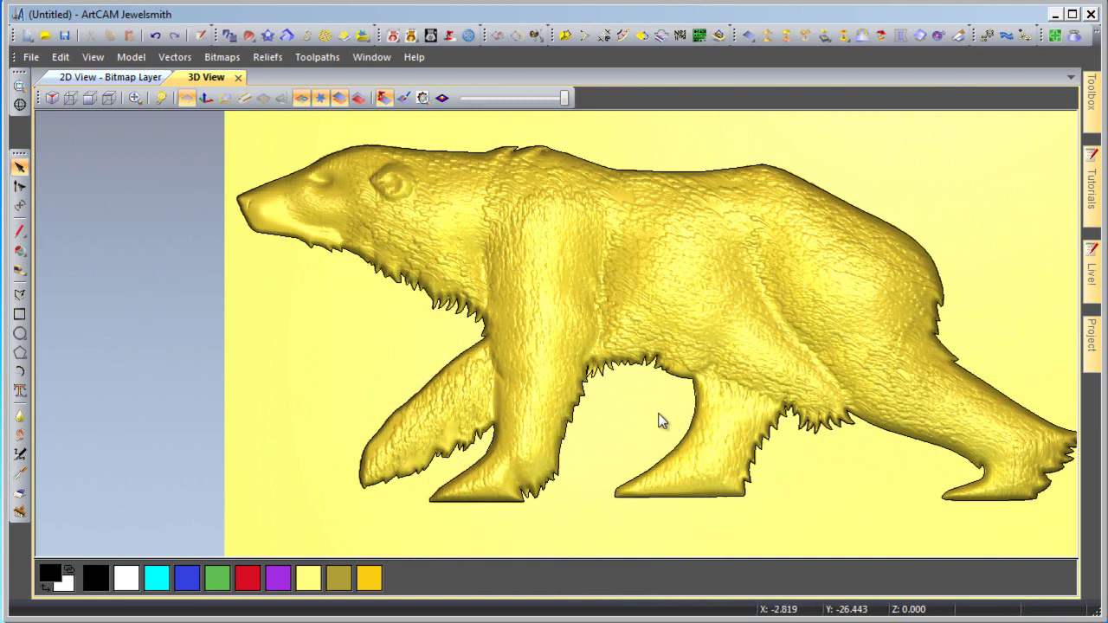
{"action": "left_click_drag", "start_coordinate": [658, 421], "coordinate": [488, 384]}
{"action": "scroll", "coordinate": [449, 403], "scroll_direction": "up", "scroll_amount": 5}
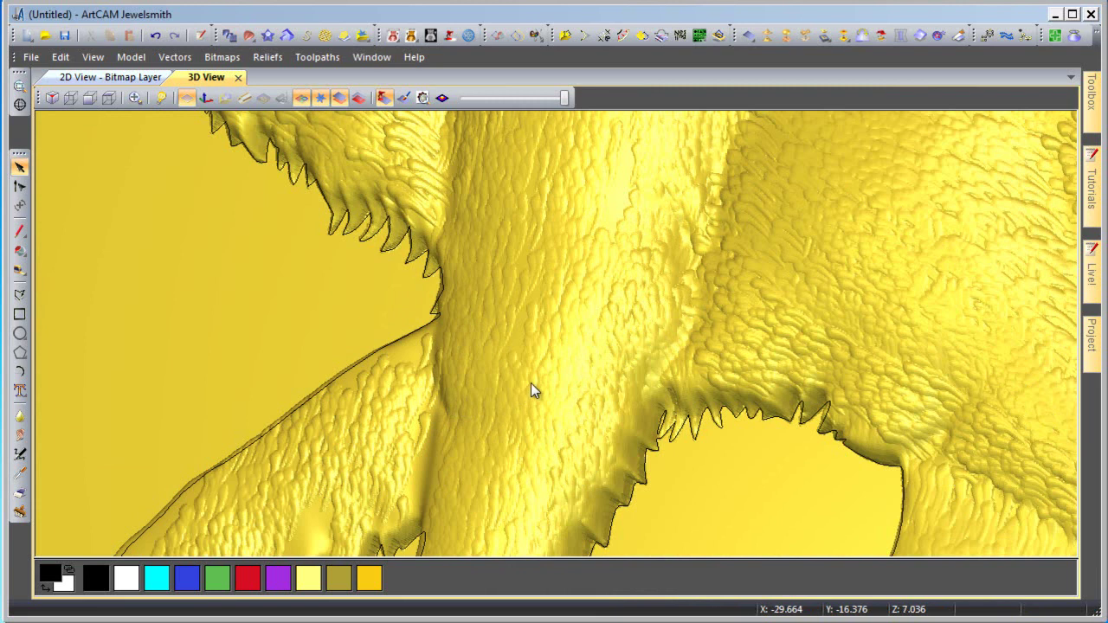
{"action": "scroll", "coordinate": [591, 313], "scroll_direction": "down", "scroll_amount": 1}
{"action": "scroll", "coordinate": [630, 371], "scroll_direction": "down", "scroll_amount": 4}
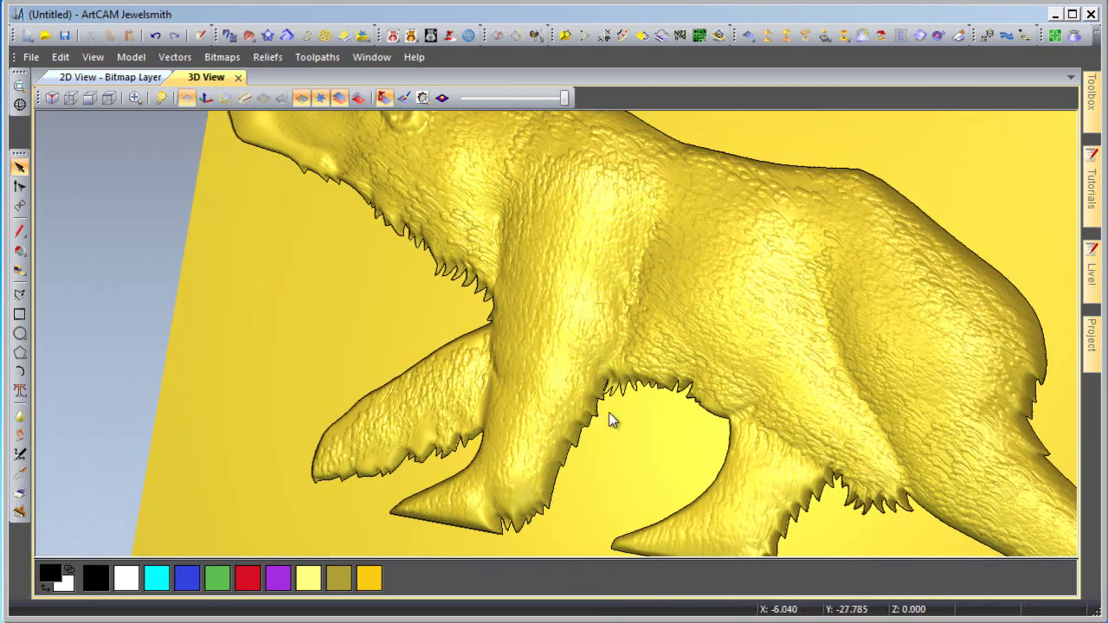
{"action": "scroll", "coordinate": [608, 412], "scroll_direction": "down", "scroll_amount": 3}
{"action": "scroll", "coordinate": [658, 374], "scroll_direction": "down", "scroll_amount": 1}
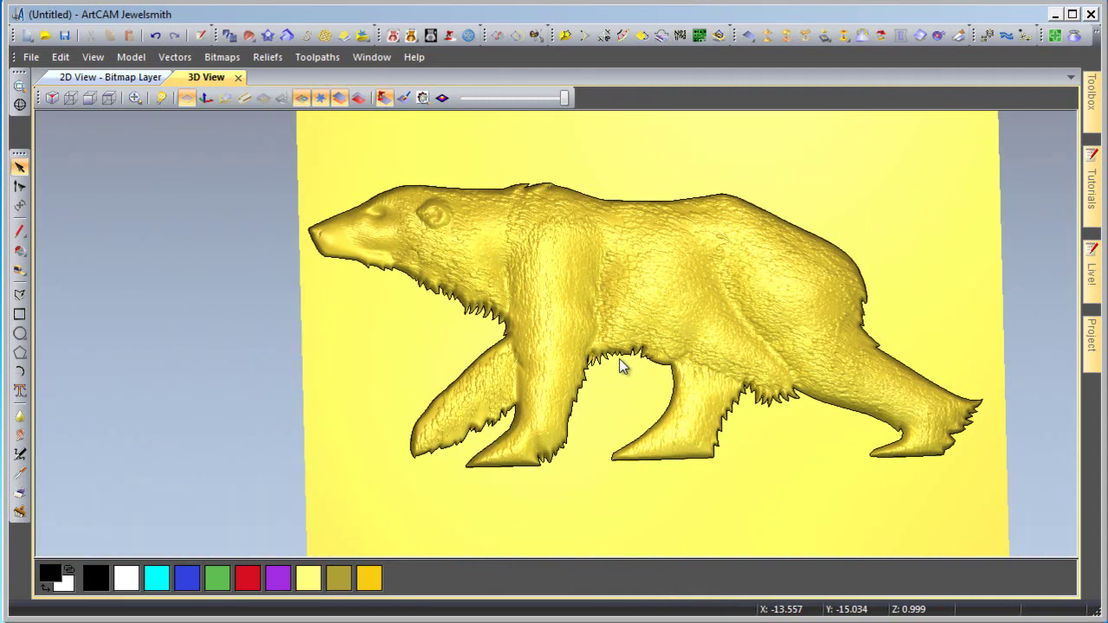
{"action": "left_click_drag", "start_coordinate": [648, 375], "coordinate": [891, 303]}
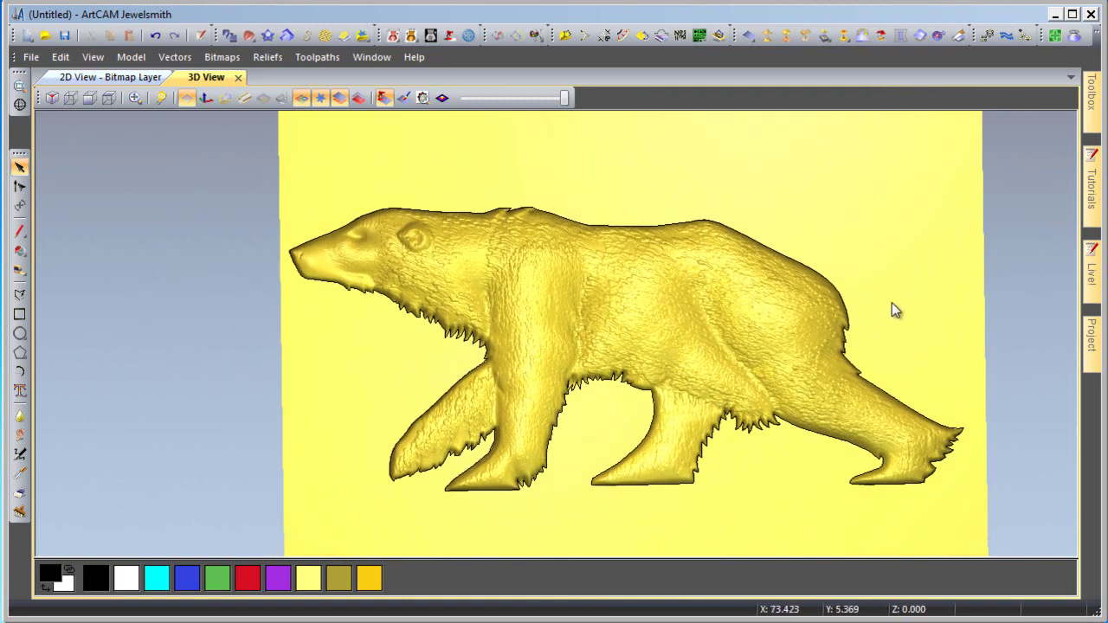